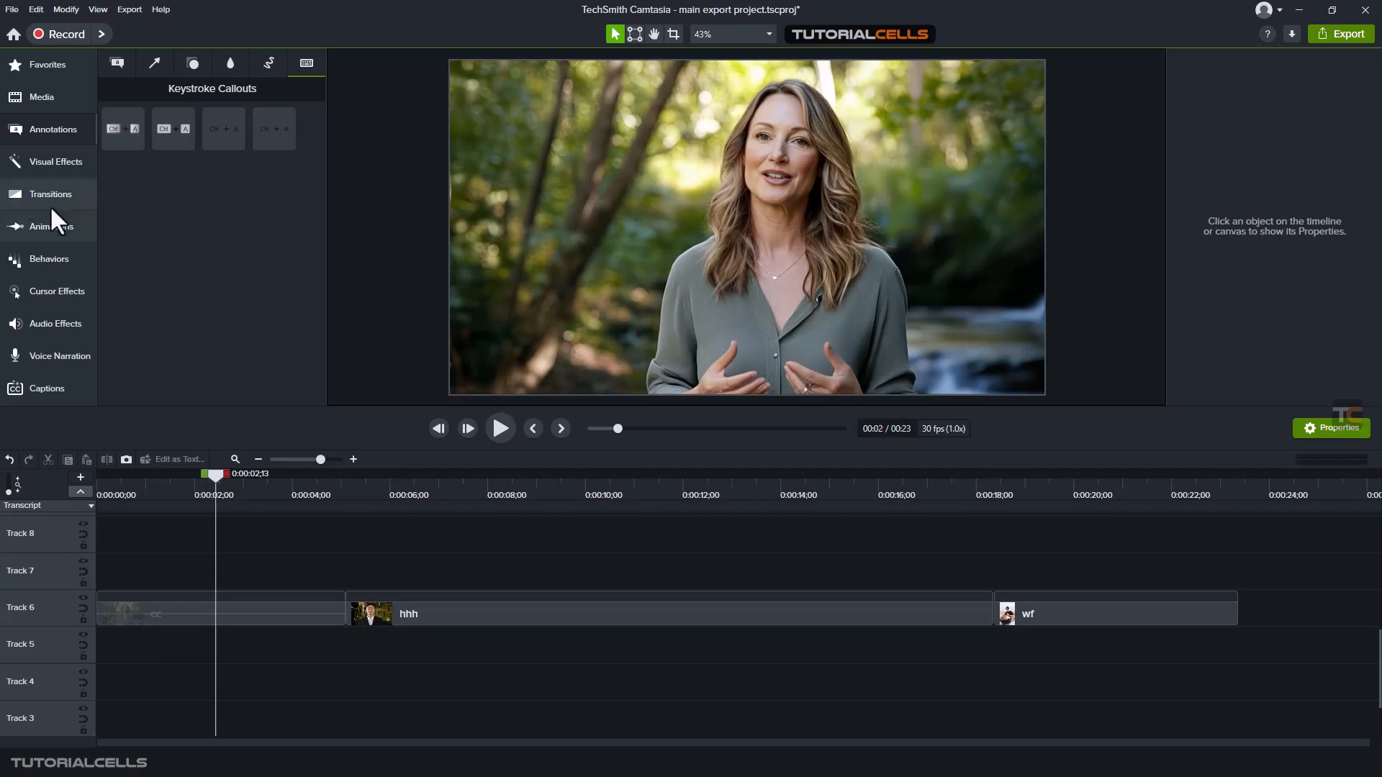
Apply the Background Removal visual effect to the cc clip on Track 6 and preview another frame of it
{"action": "left_click", "coordinate": [37, 163]}
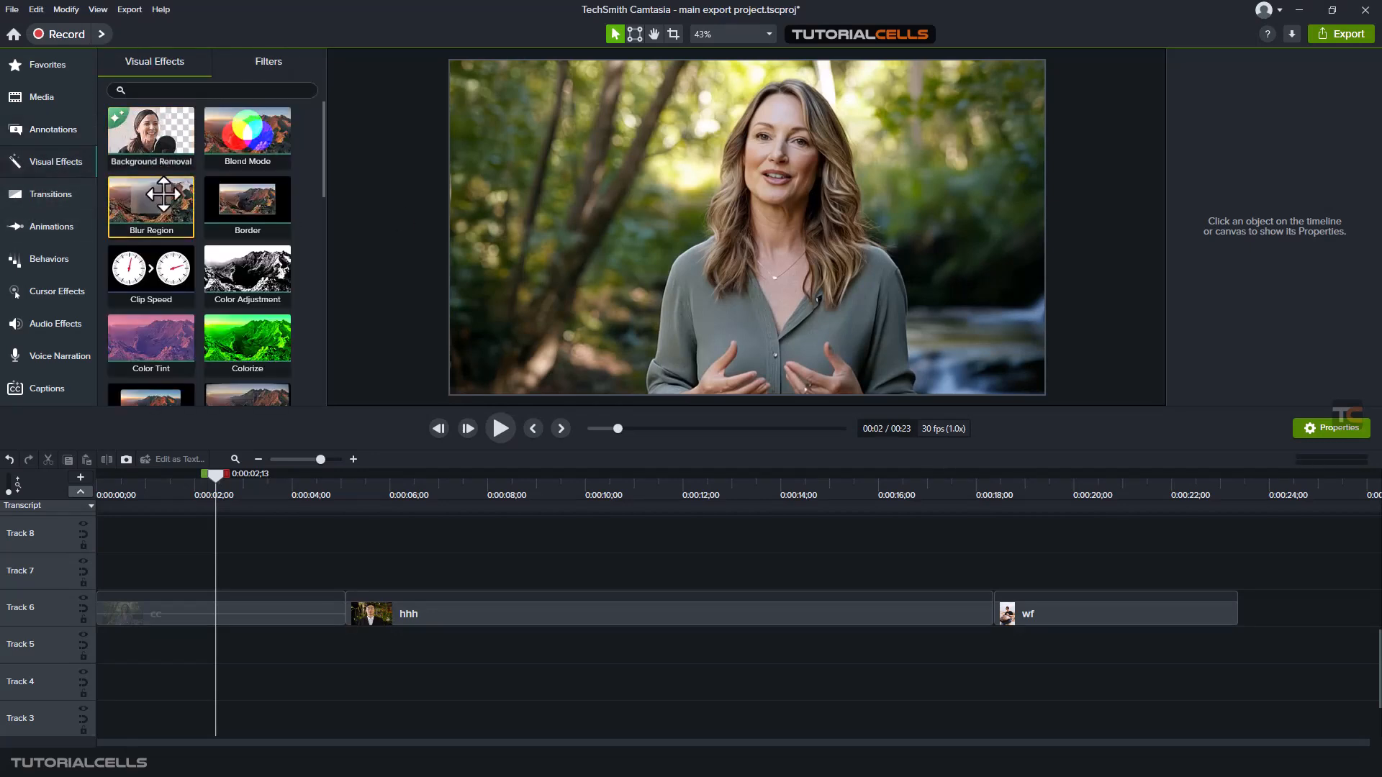
{"action": "scroll", "coordinate": [151, 241], "scroll_direction": "down", "scroll_amount": 3}
{"action": "scroll", "coordinate": [151, 241], "scroll_direction": "down", "scroll_amount": 3}
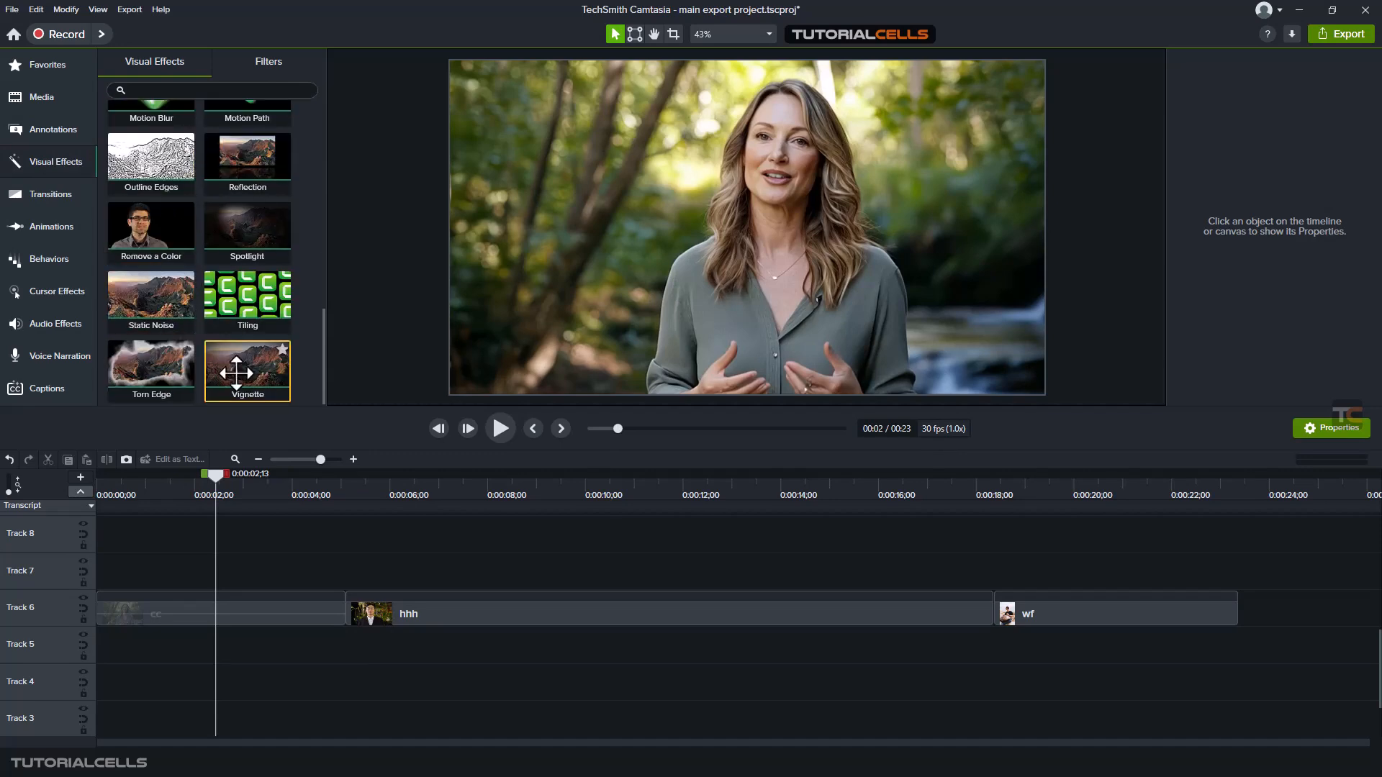
{"action": "scroll", "coordinate": [247, 335], "scroll_direction": "up", "scroll_amount": 6}
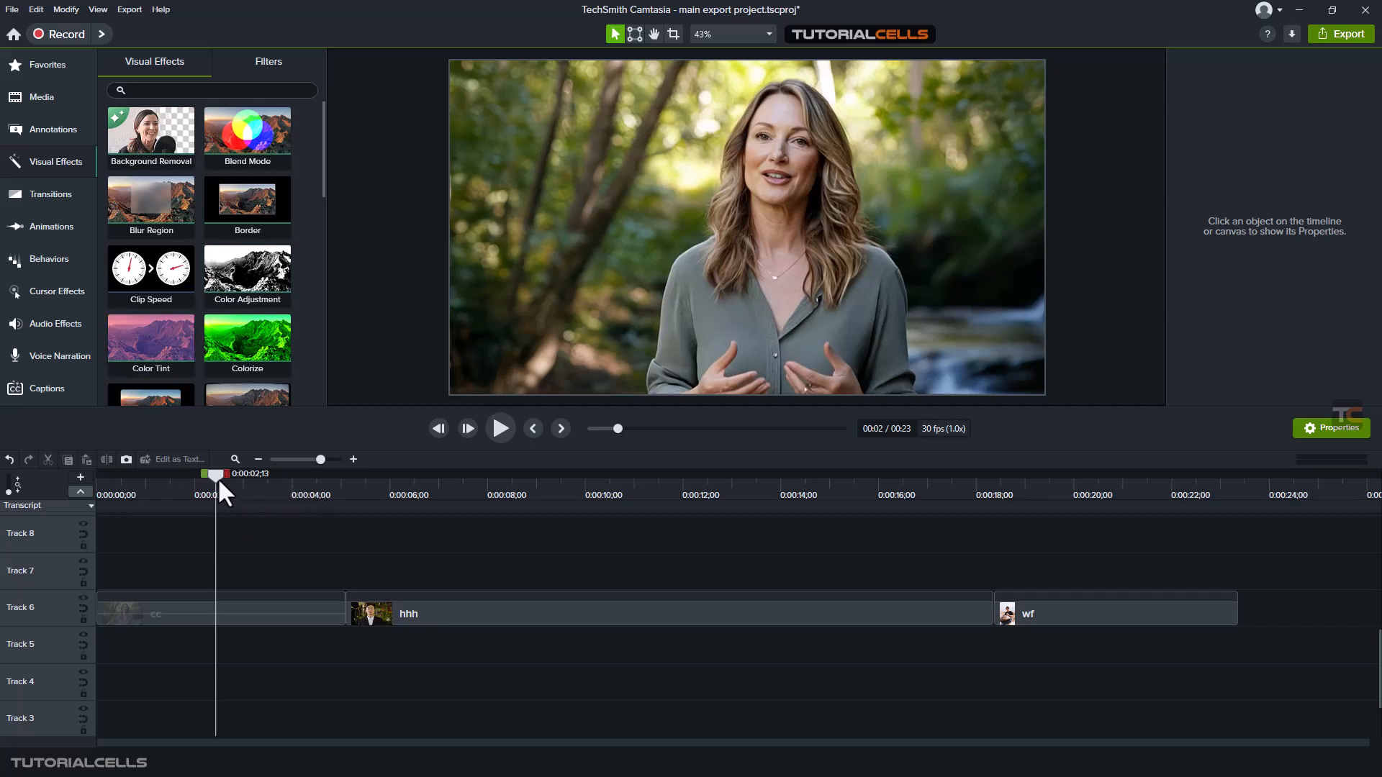
{"action": "left_click_drag", "start_coordinate": [218, 478], "coordinate": [830, 491]}
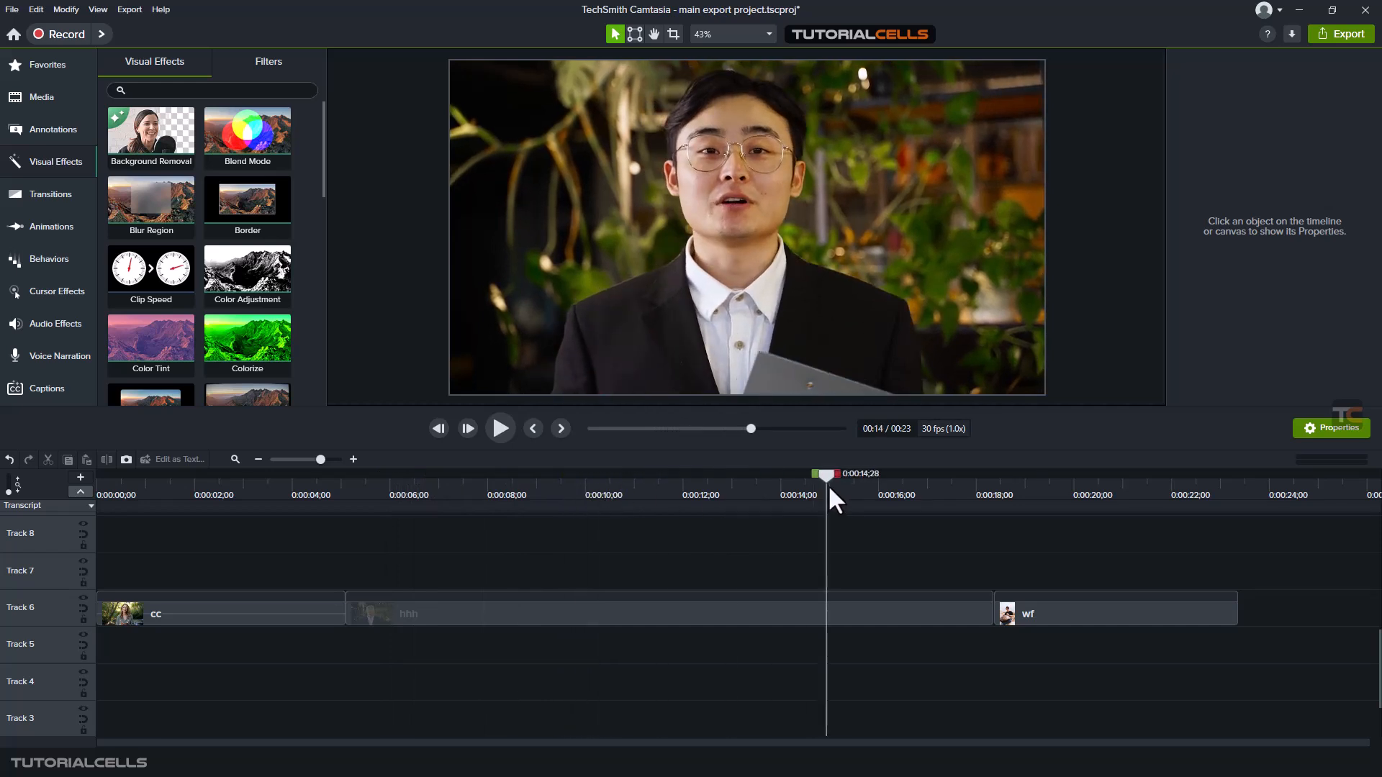
{"action": "left_click_drag", "start_coordinate": [829, 487], "coordinate": [214, 504]}
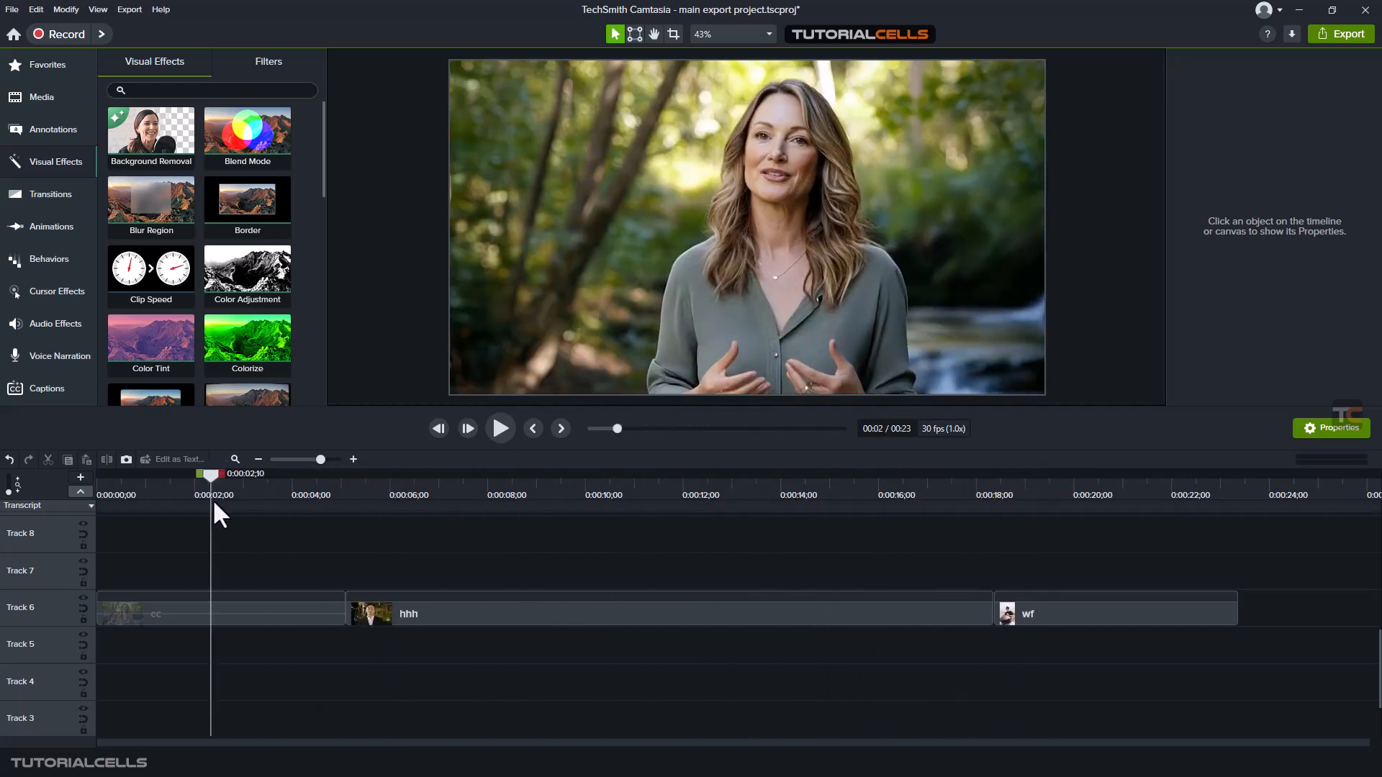
{"action": "left_click", "coordinate": [264, 620]}
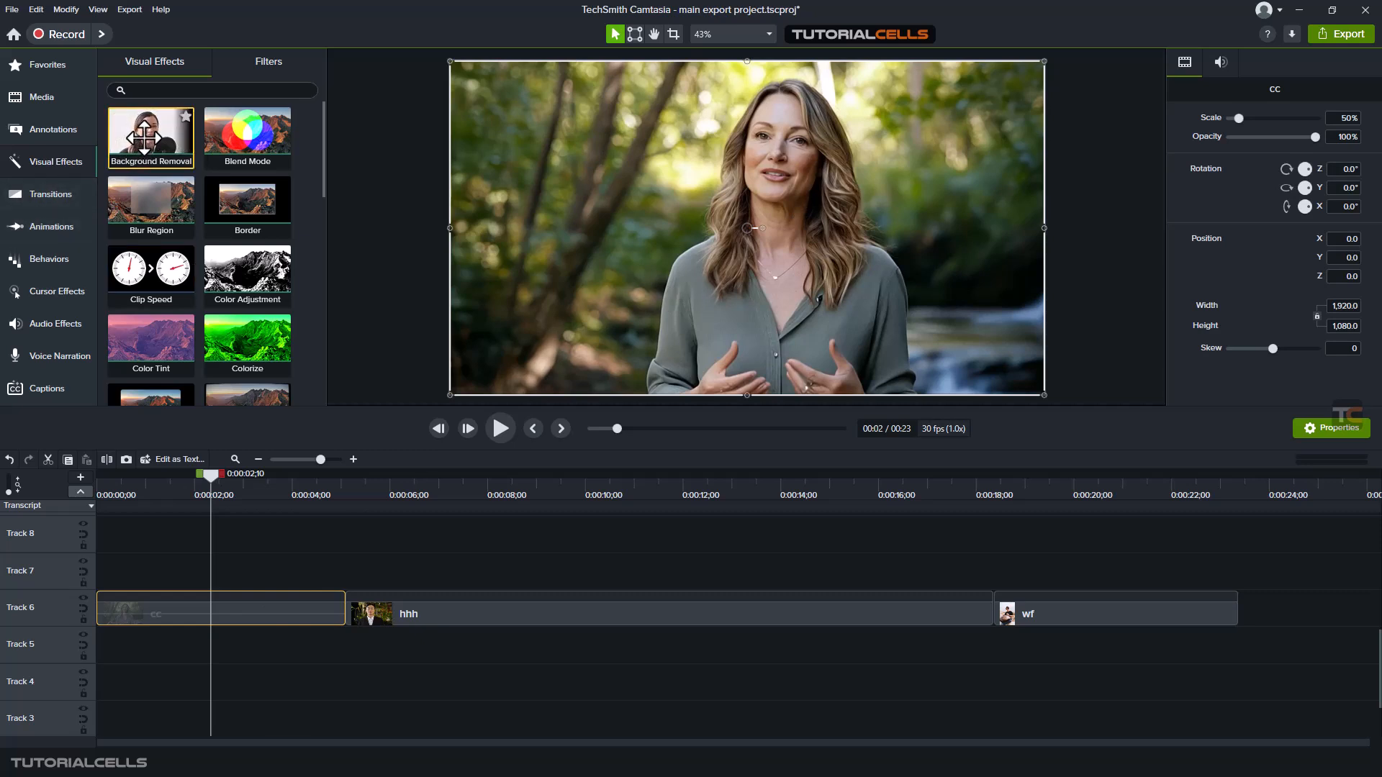
{"action": "left_click_drag", "start_coordinate": [144, 137], "coordinate": [234, 603]}
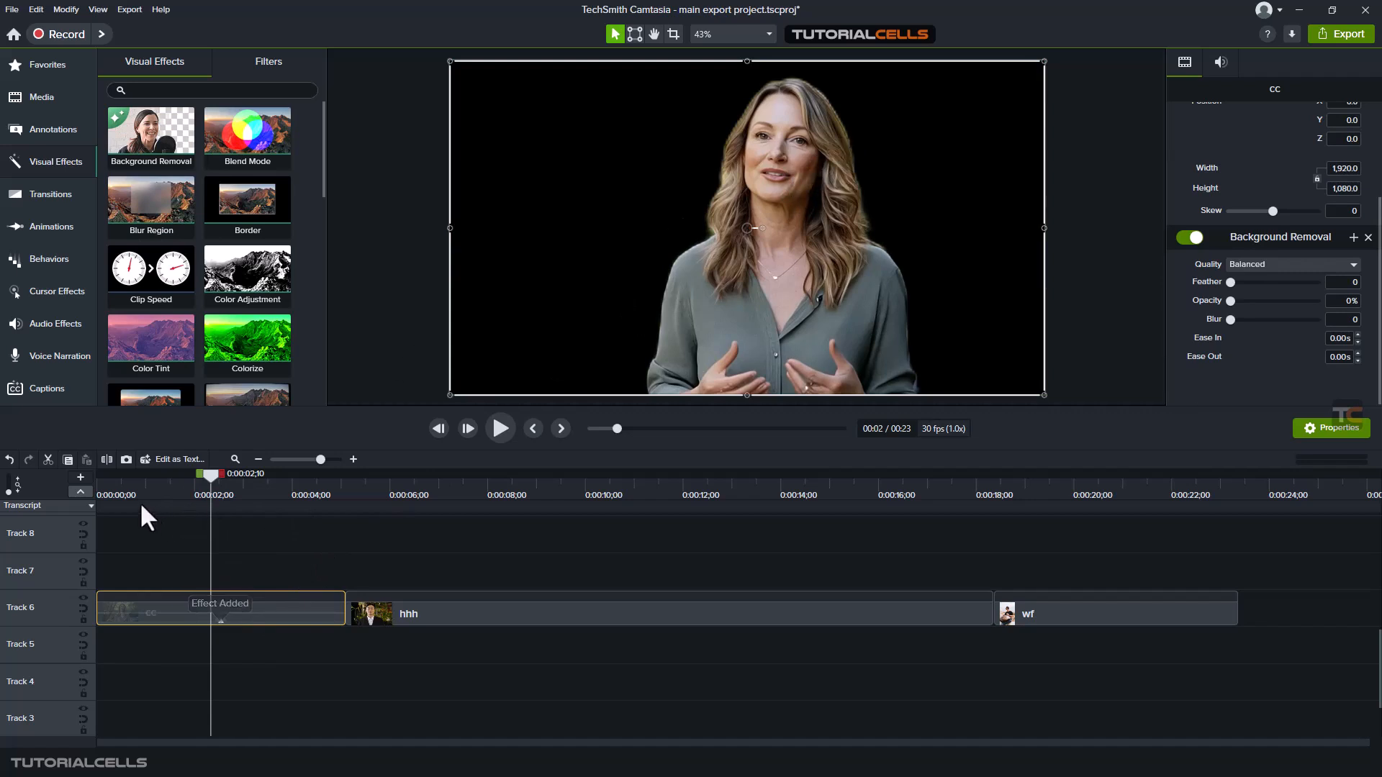
{"action": "left_click_drag", "start_coordinate": [203, 475], "coordinate": [297, 494]}
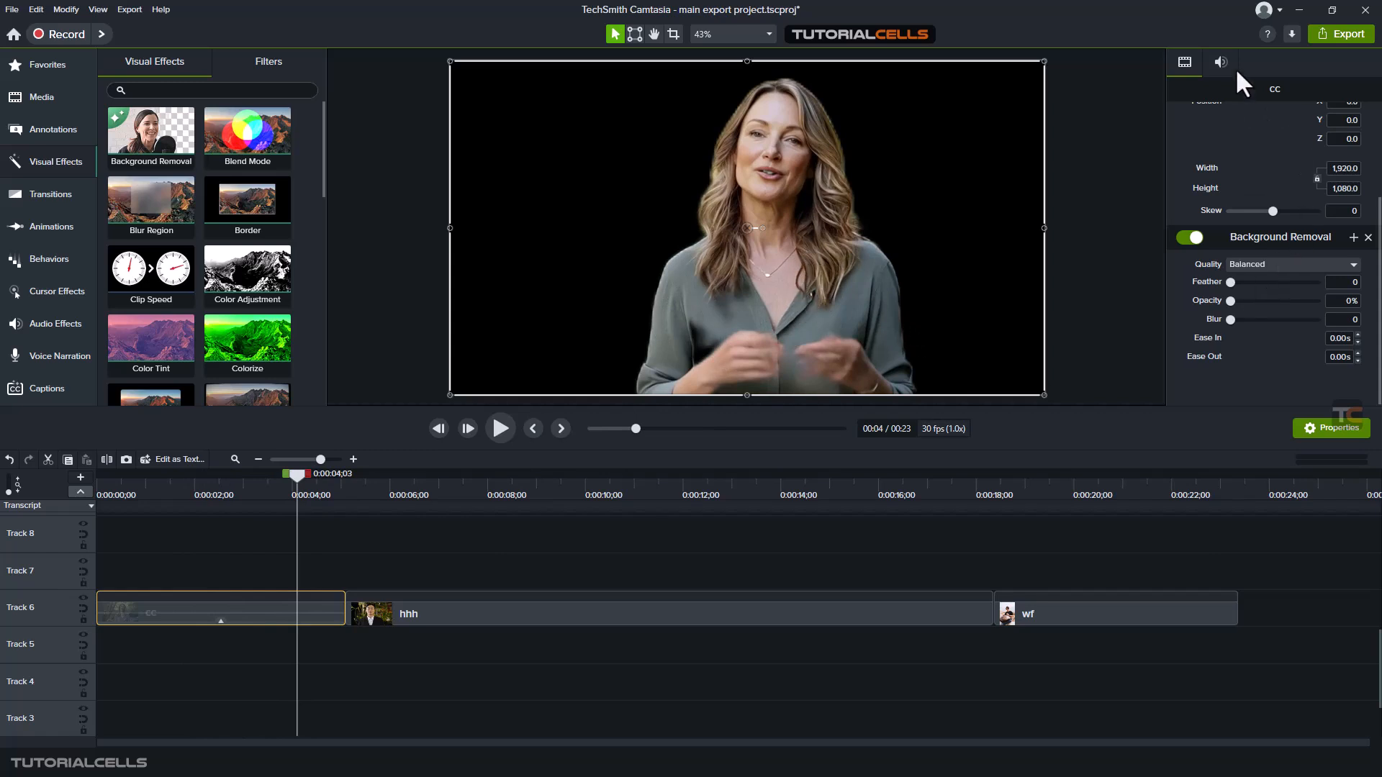
Examine the effect attached to the cc clip and its Background Removal settings among the clip properties
{"action": "left_click", "coordinate": [220, 619]}
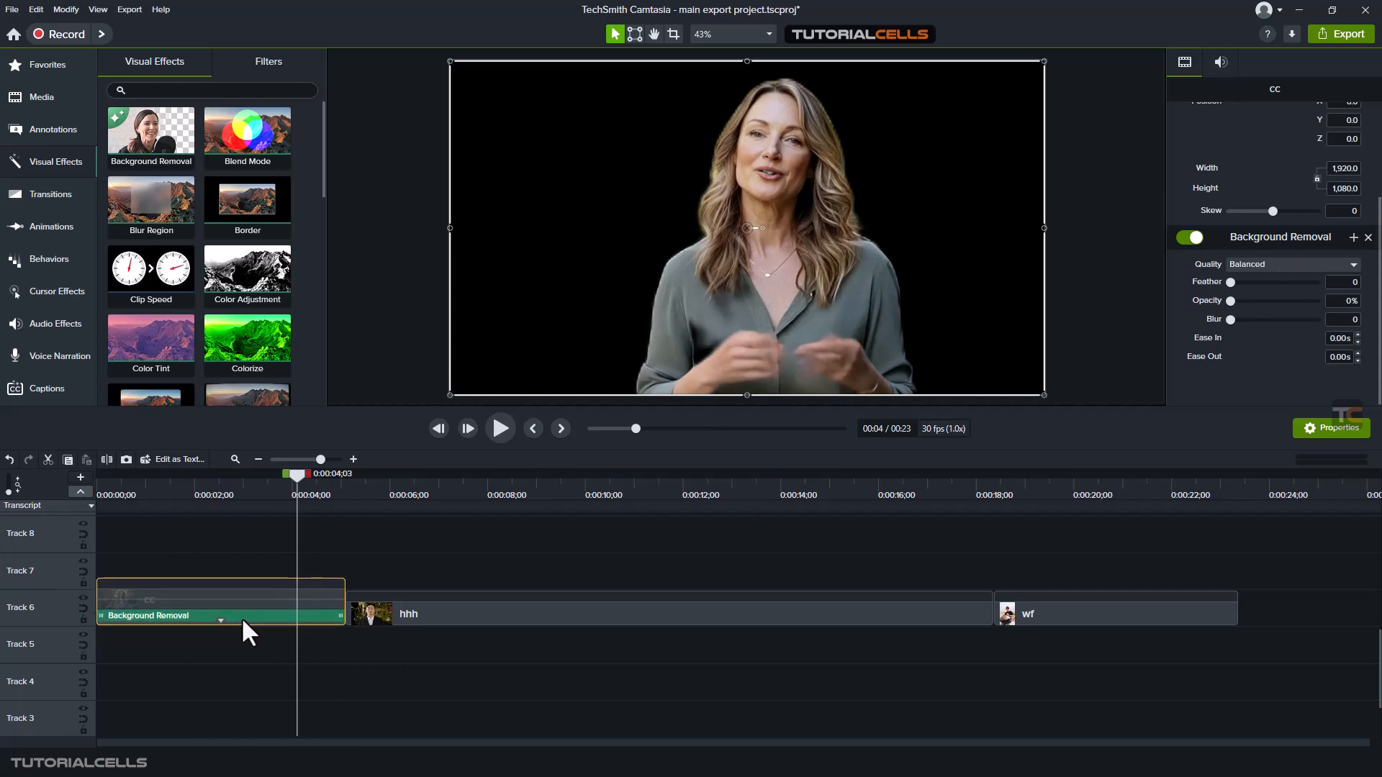
{"action": "left_click", "coordinate": [221, 619]}
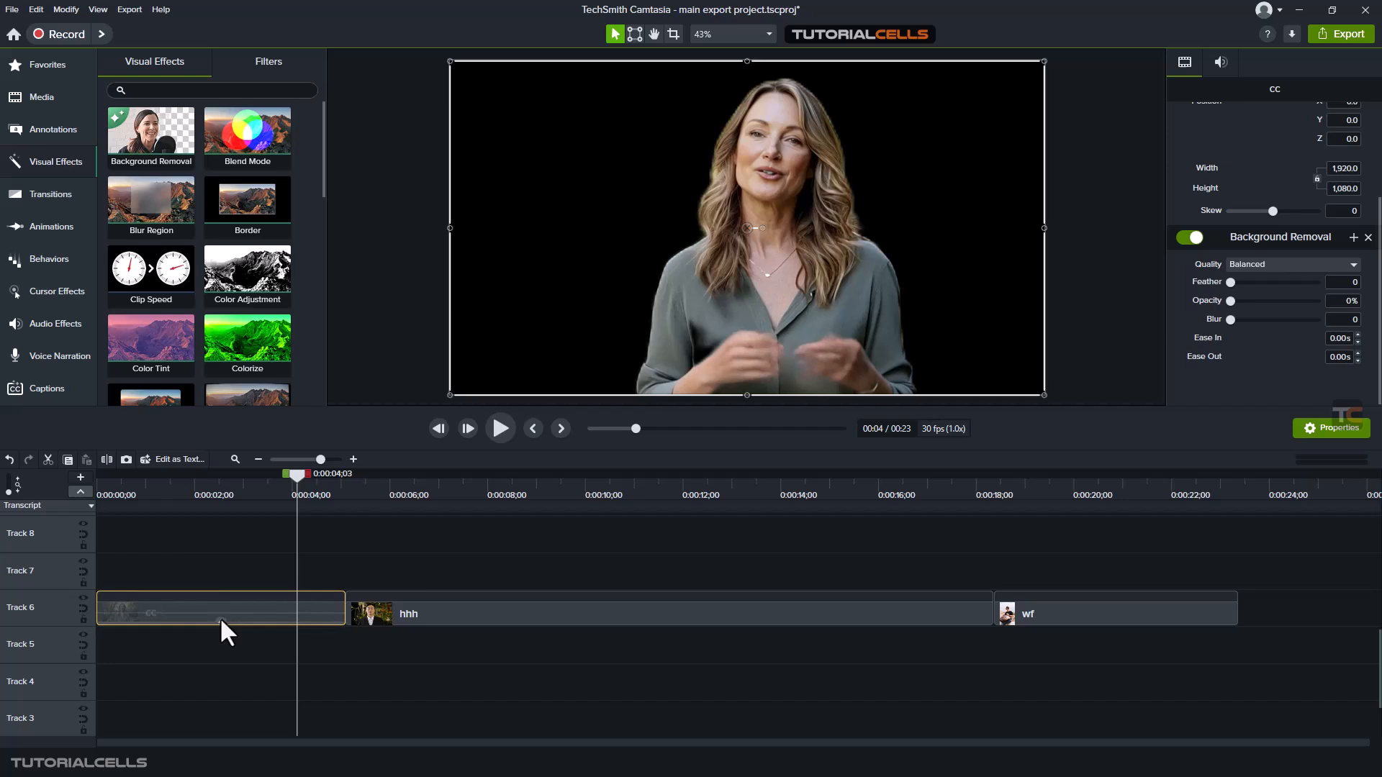
{"action": "left_click", "coordinate": [204, 554]}
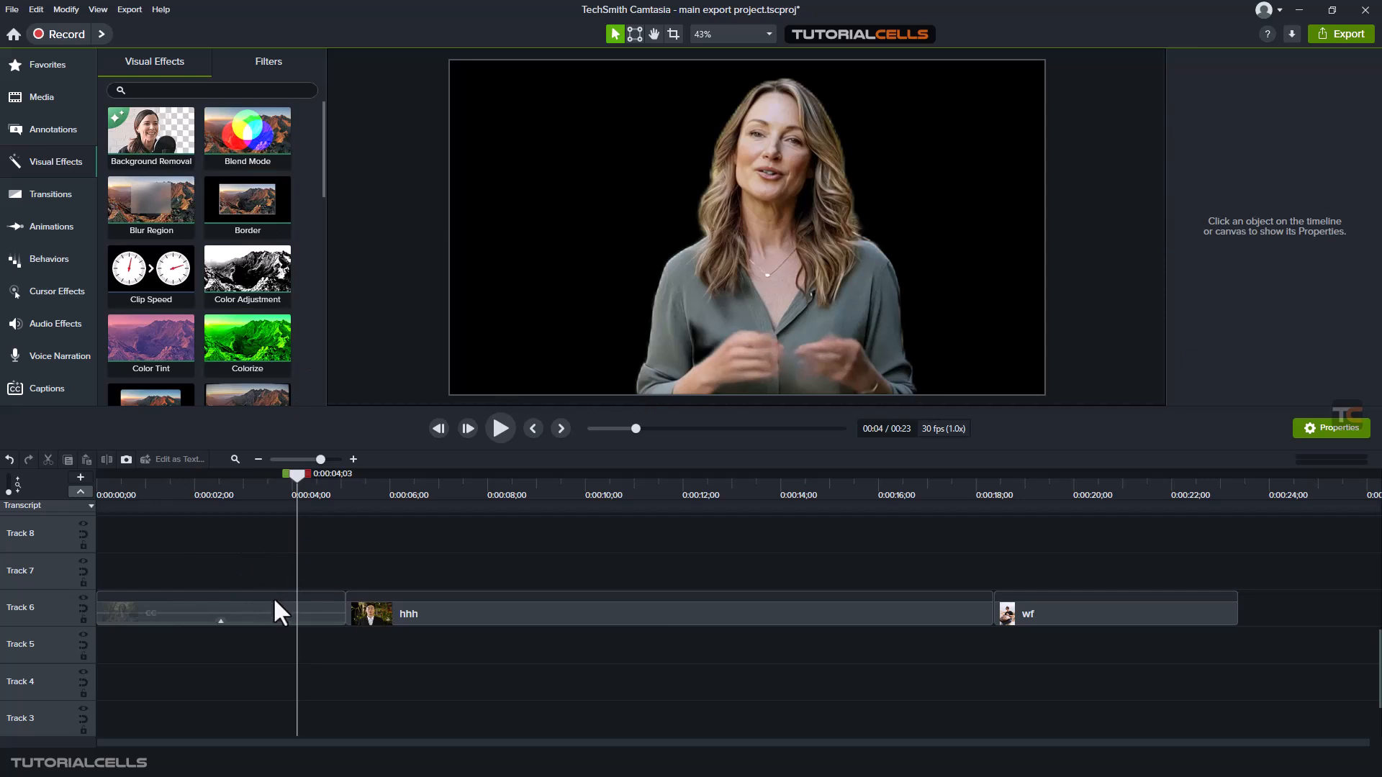
{"action": "left_click", "coordinate": [221, 623]}
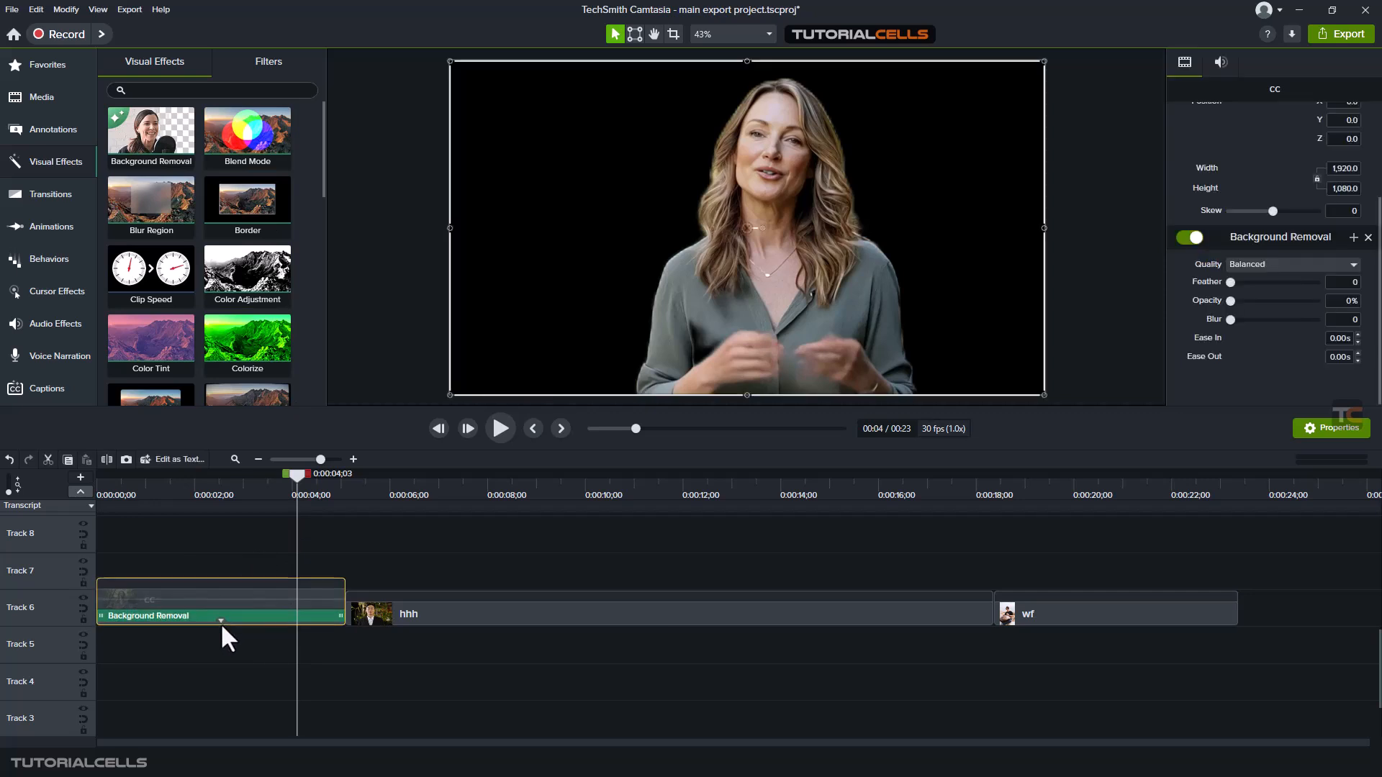
{"action": "left_click", "coordinate": [154, 614]}
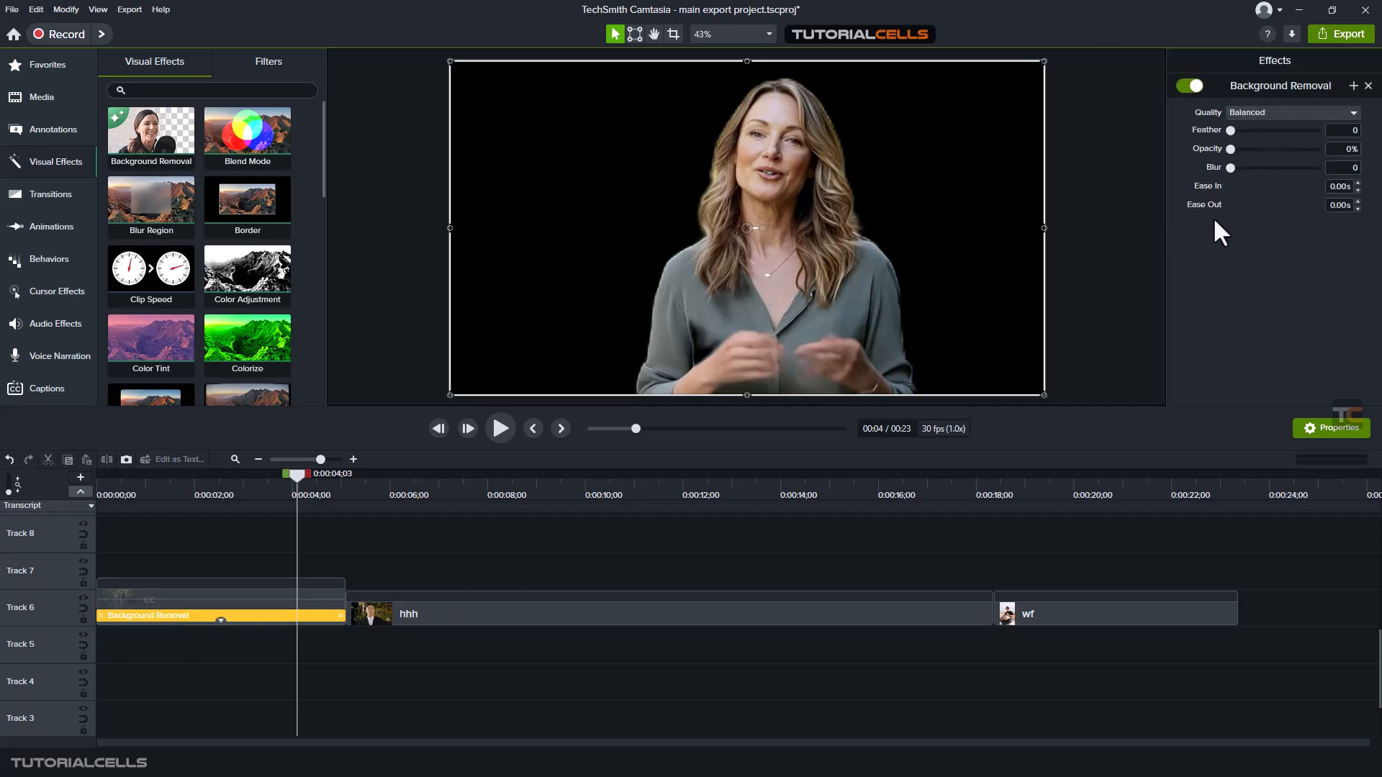
{"action": "left_click", "coordinate": [248, 565]}
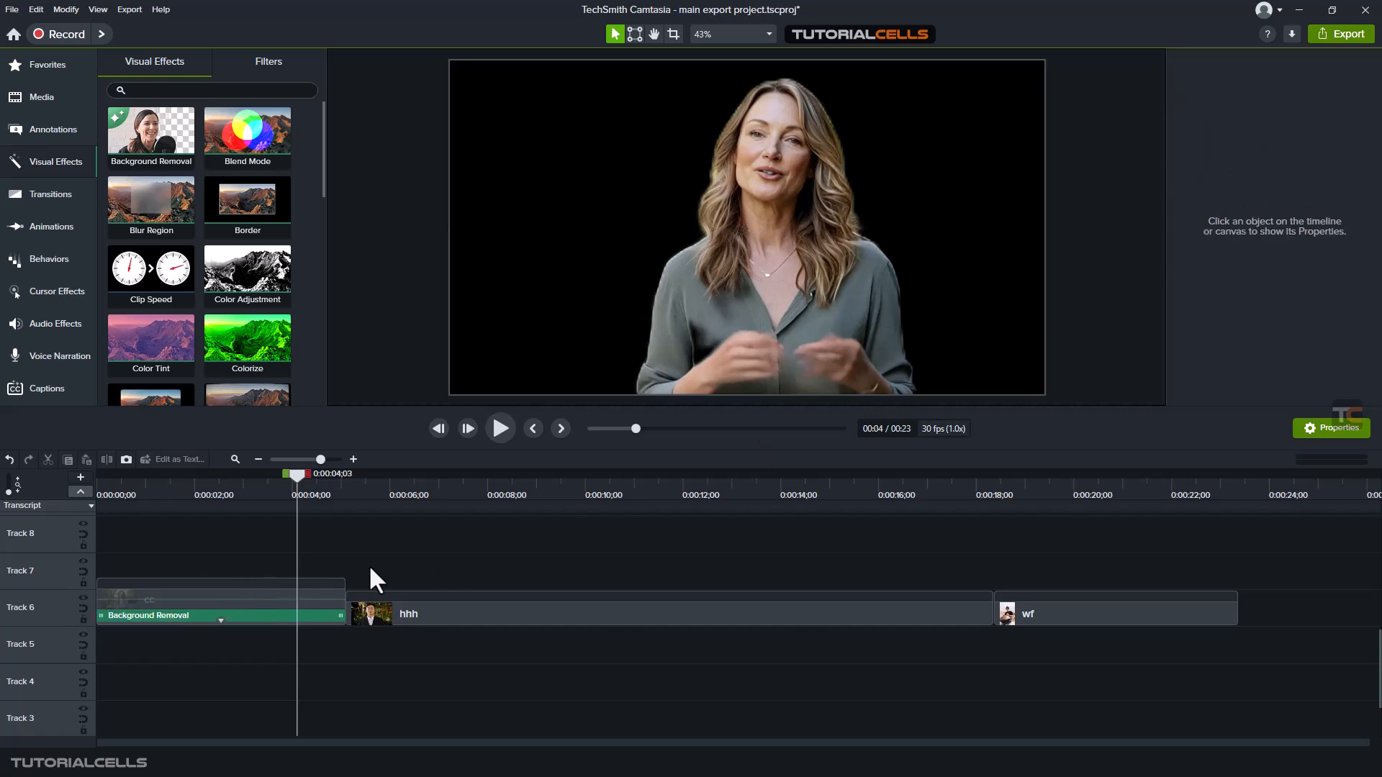
{"action": "left_click", "coordinate": [267, 604]}
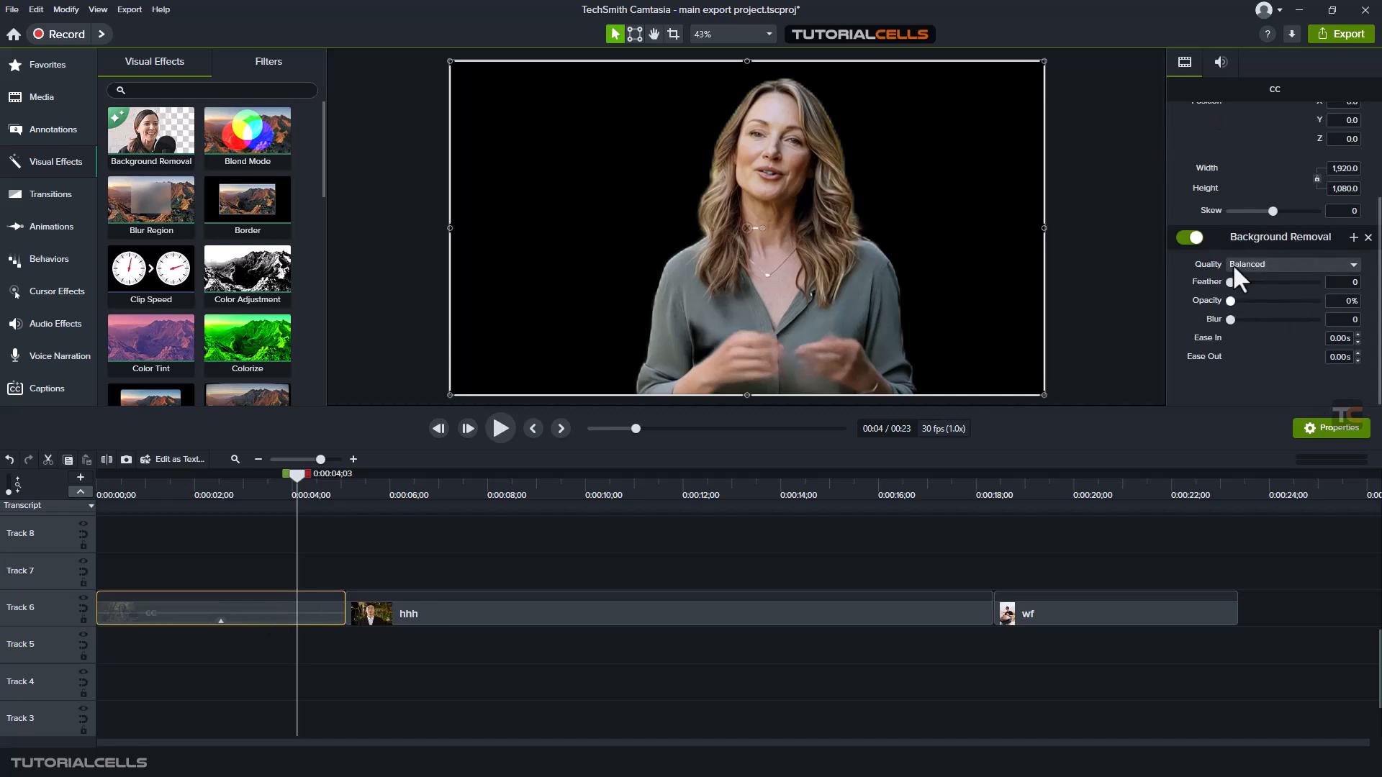
{"action": "scroll", "coordinate": [1241, 149], "scroll_direction": "up", "scroll_amount": 3}
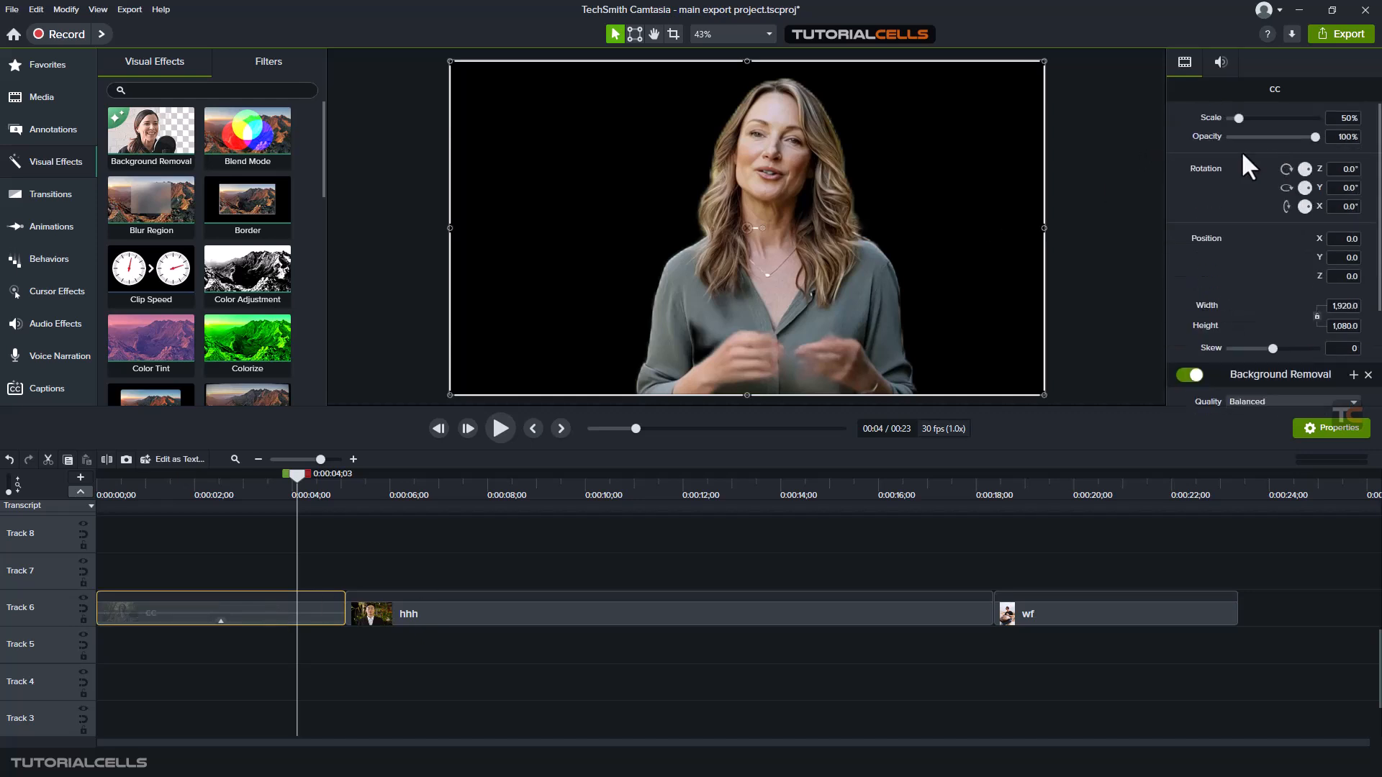
{"action": "scroll", "coordinate": [1241, 162], "scroll_direction": "down", "scroll_amount": 3}
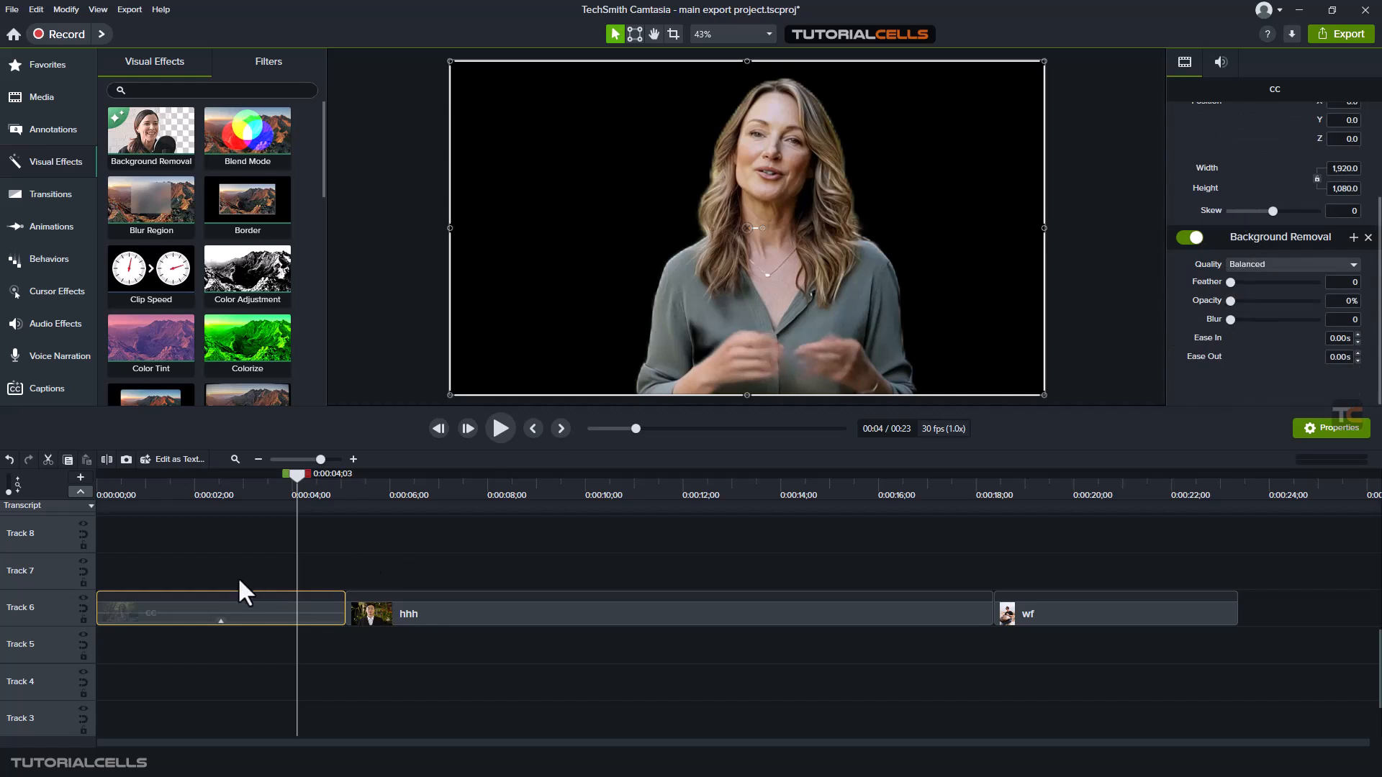
Set the cc clip's Background Removal quality to Accurate and inspect the cutout edge along the woman's hair
{"action": "left_click", "coordinate": [222, 617]}
{"action": "left_click", "coordinate": [234, 616]}
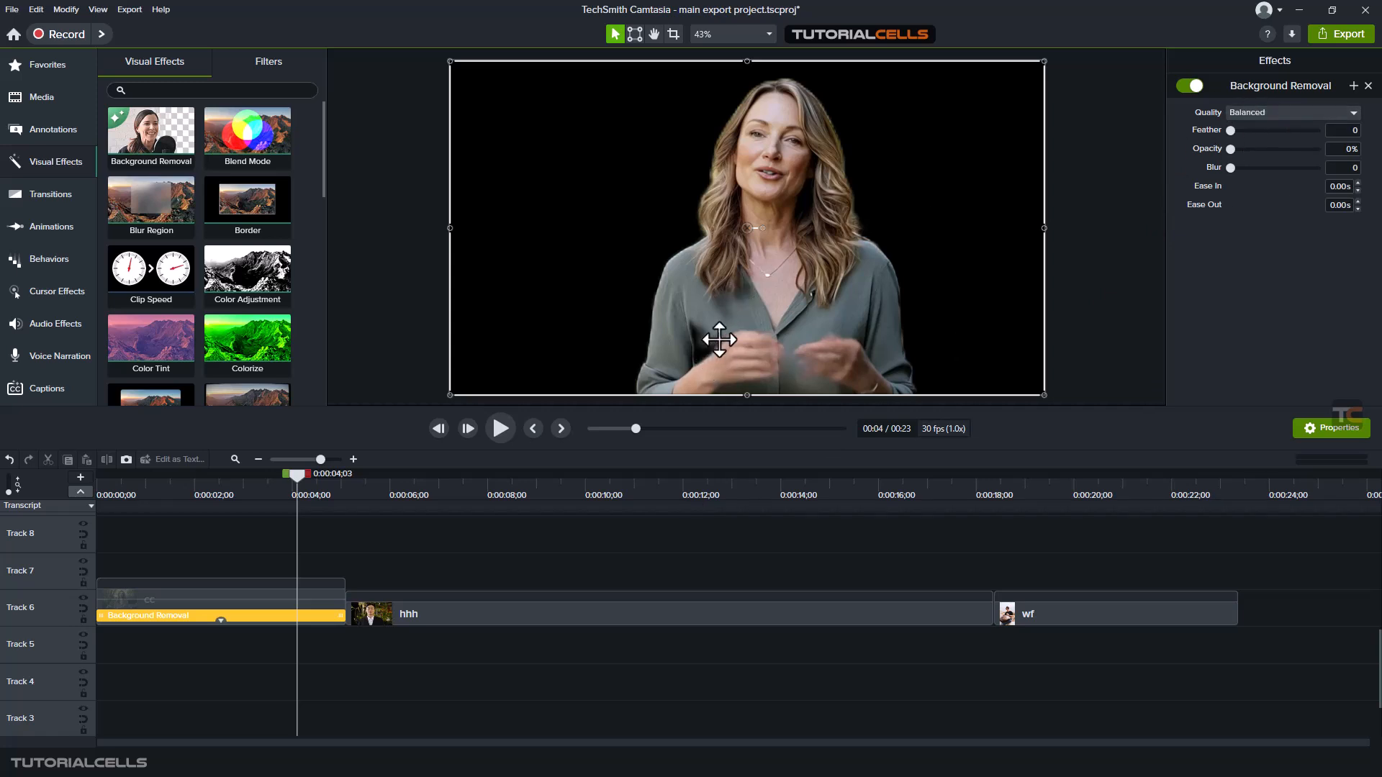
{"action": "left_click", "coordinate": [1283, 111]}
{"action": "left_click", "coordinate": [1268, 130]}
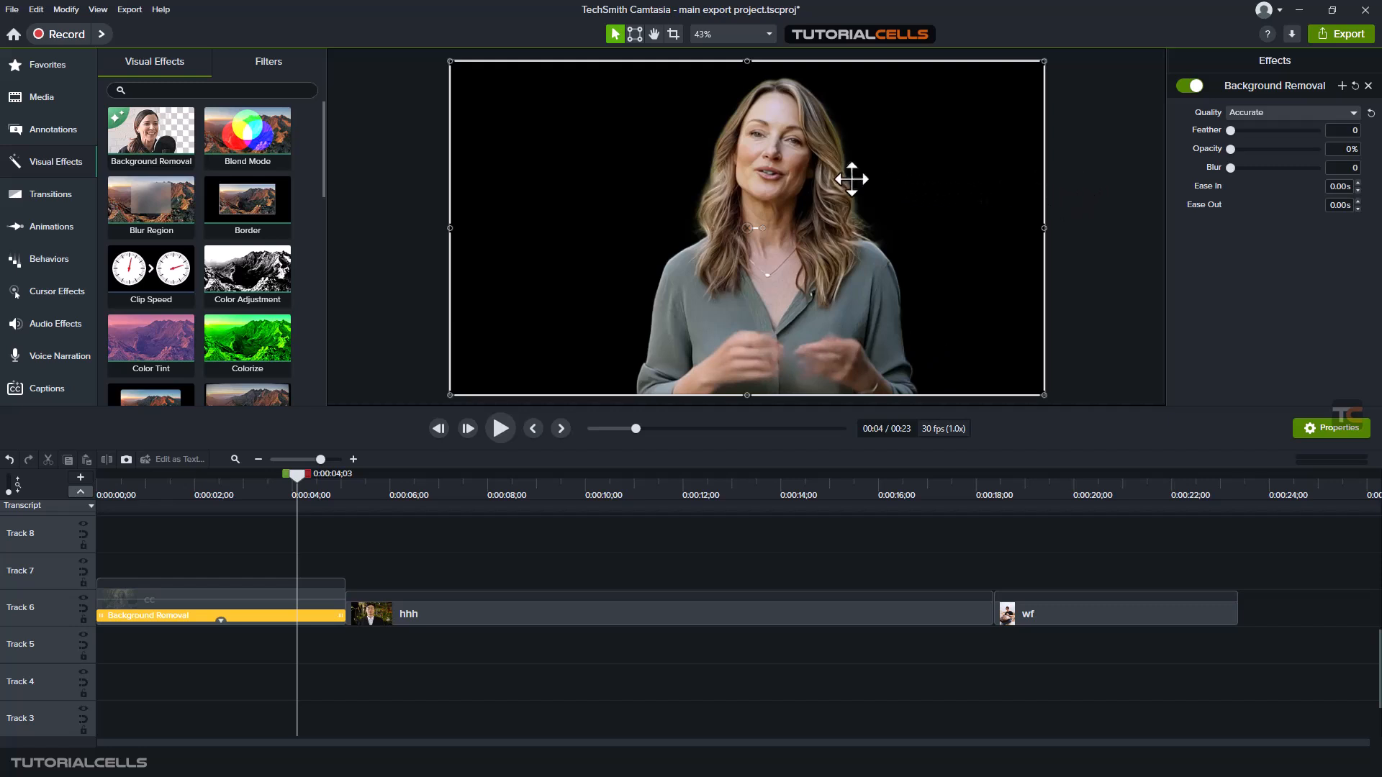
{"action": "scroll", "coordinate": [856, 173], "scroll_direction": "up", "scroll_amount": 4}
{"action": "scroll", "coordinate": [858, 174], "scroll_direction": "up", "scroll_amount": 2}
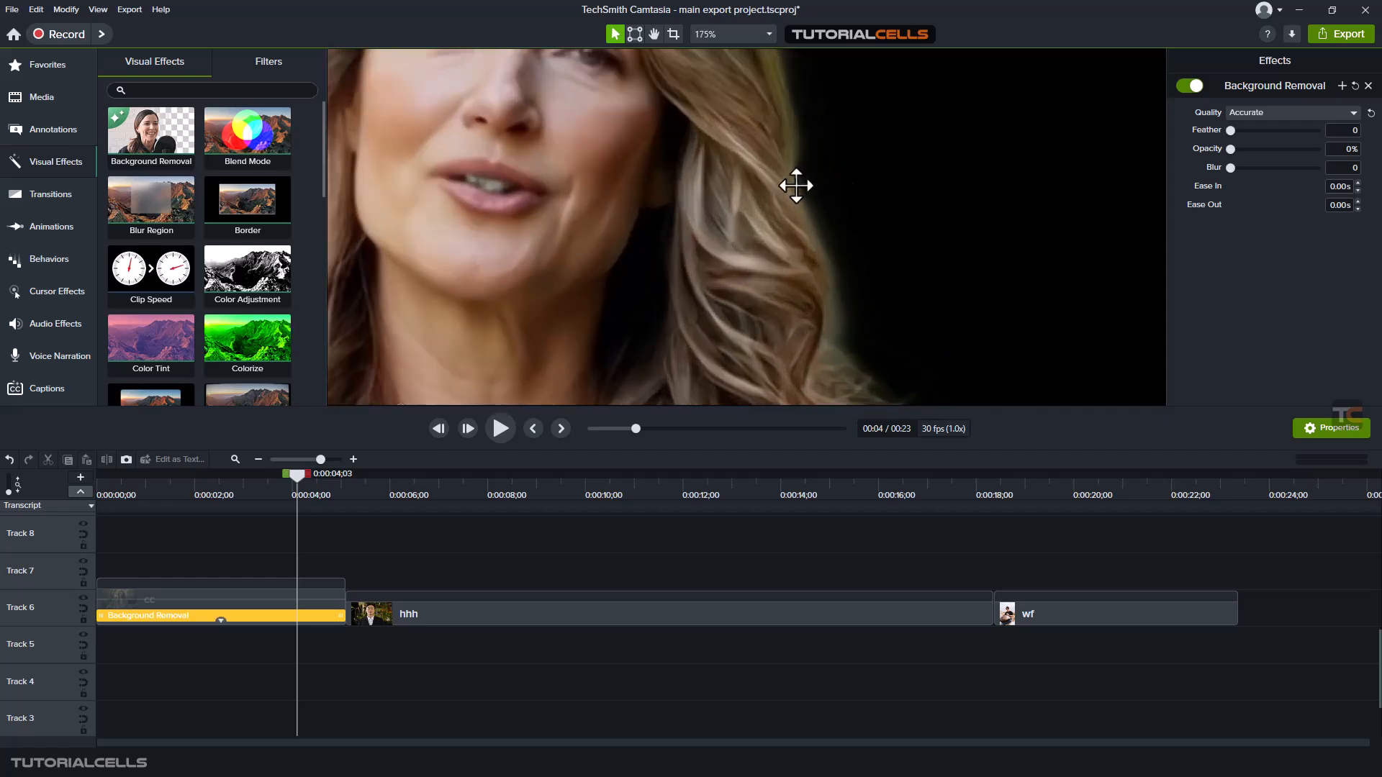
{"action": "left_click_drag", "start_coordinate": [1232, 132], "coordinate": [1203, 155]}
{"action": "scroll", "coordinate": [759, 230], "scroll_direction": "down", "scroll_amount": 6}
{"action": "scroll", "coordinate": [759, 231], "scroll_direction": "up", "scroll_amount": 1}
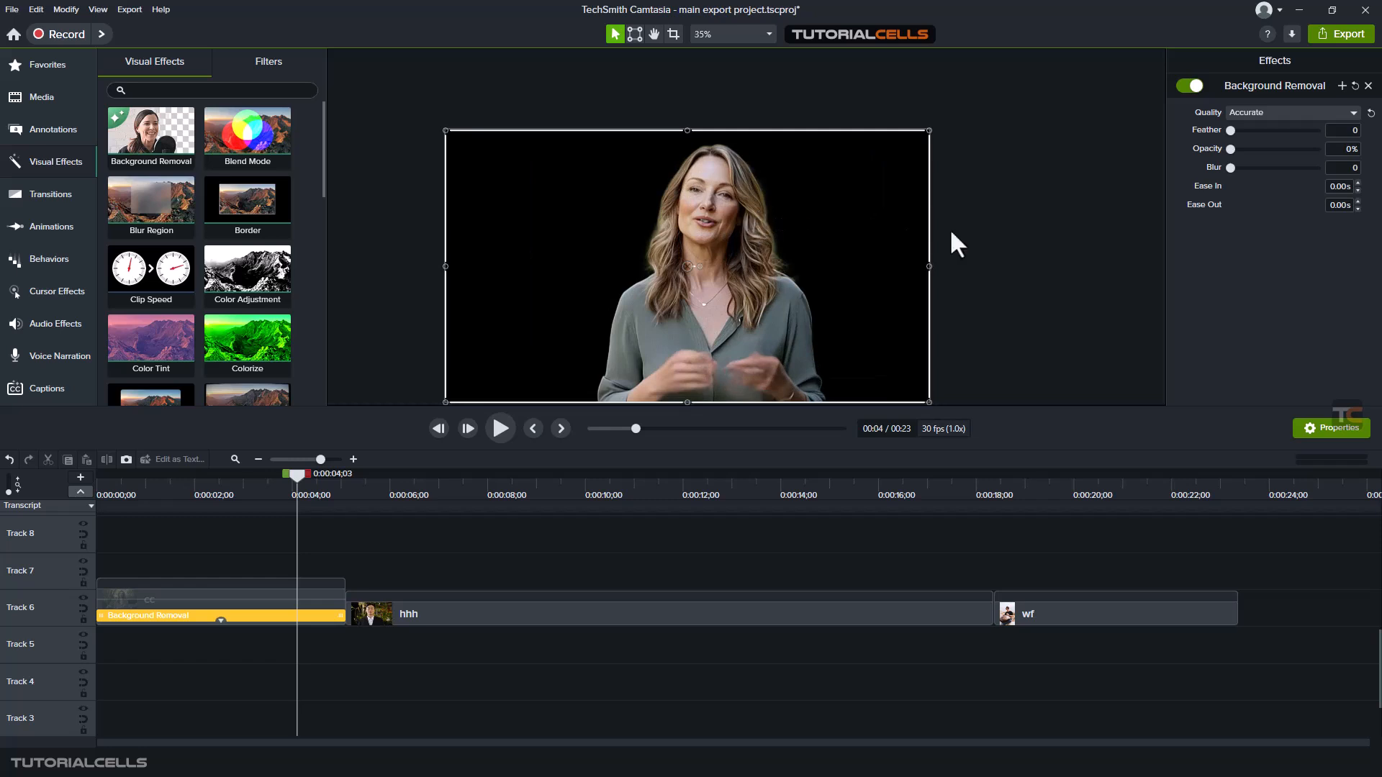
Set the cc clip's Background Removal opacity to 100% and blur to 100, and play back the blurred background
{"action": "left_click_drag", "start_coordinate": [1229, 150], "coordinate": [1331, 148]}
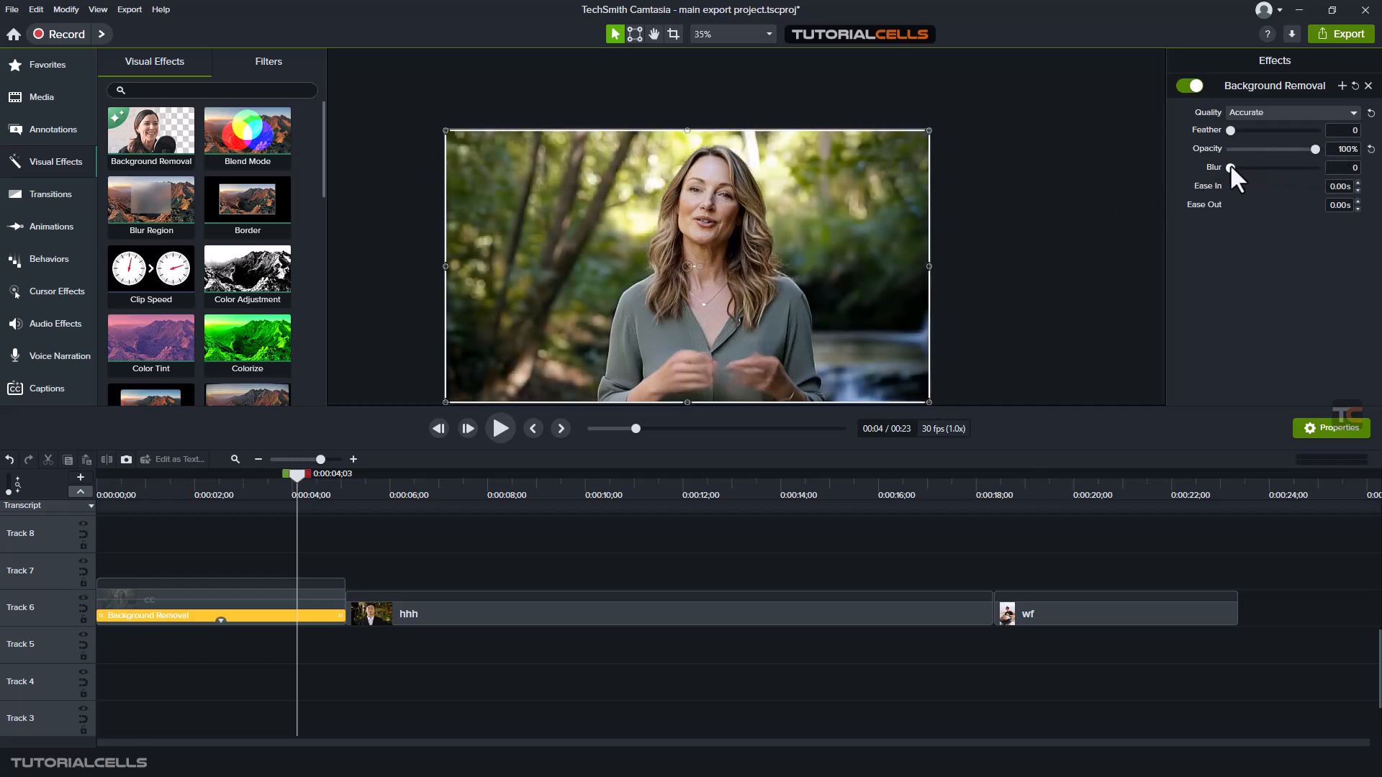
{"action": "left_click_drag", "start_coordinate": [1229, 167], "coordinate": [1315, 166]}
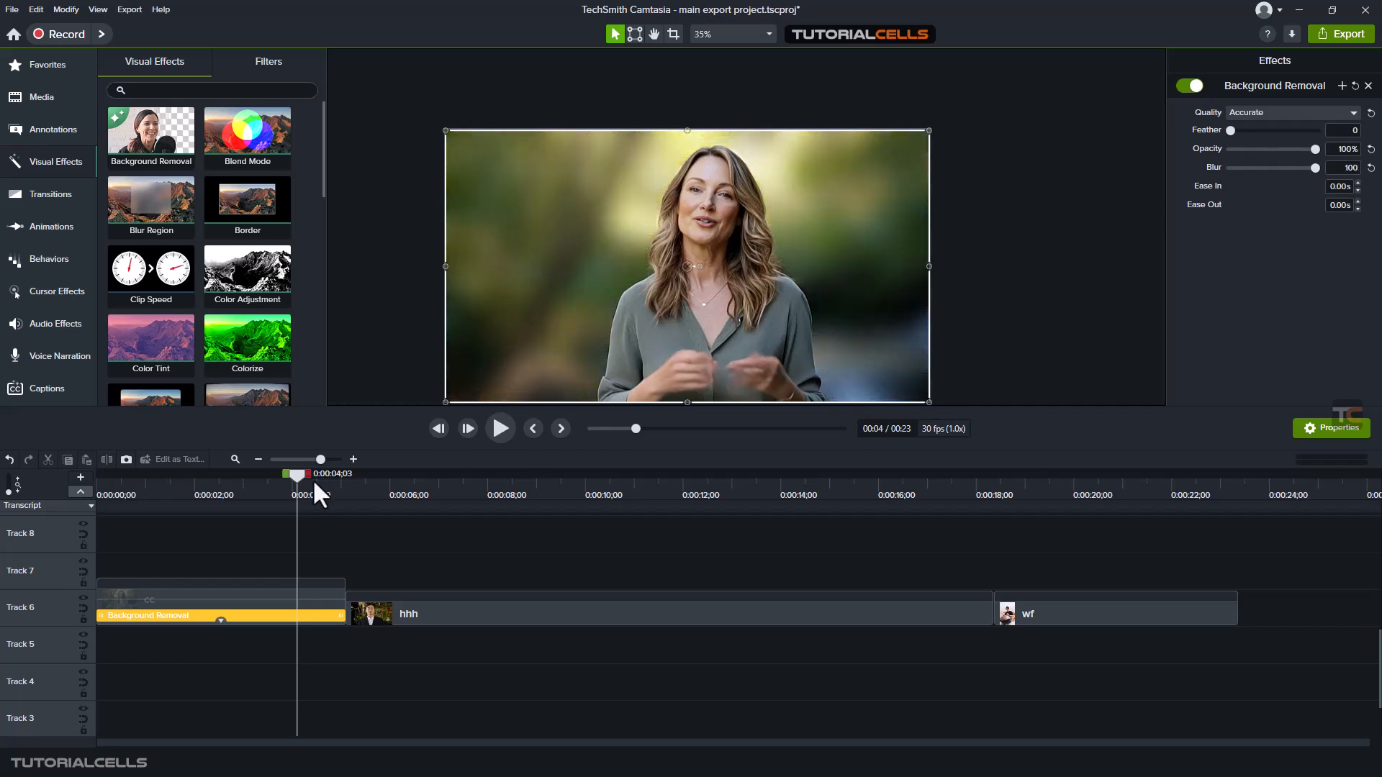
{"action": "left_click_drag", "start_coordinate": [292, 480], "coordinate": [196, 485]}
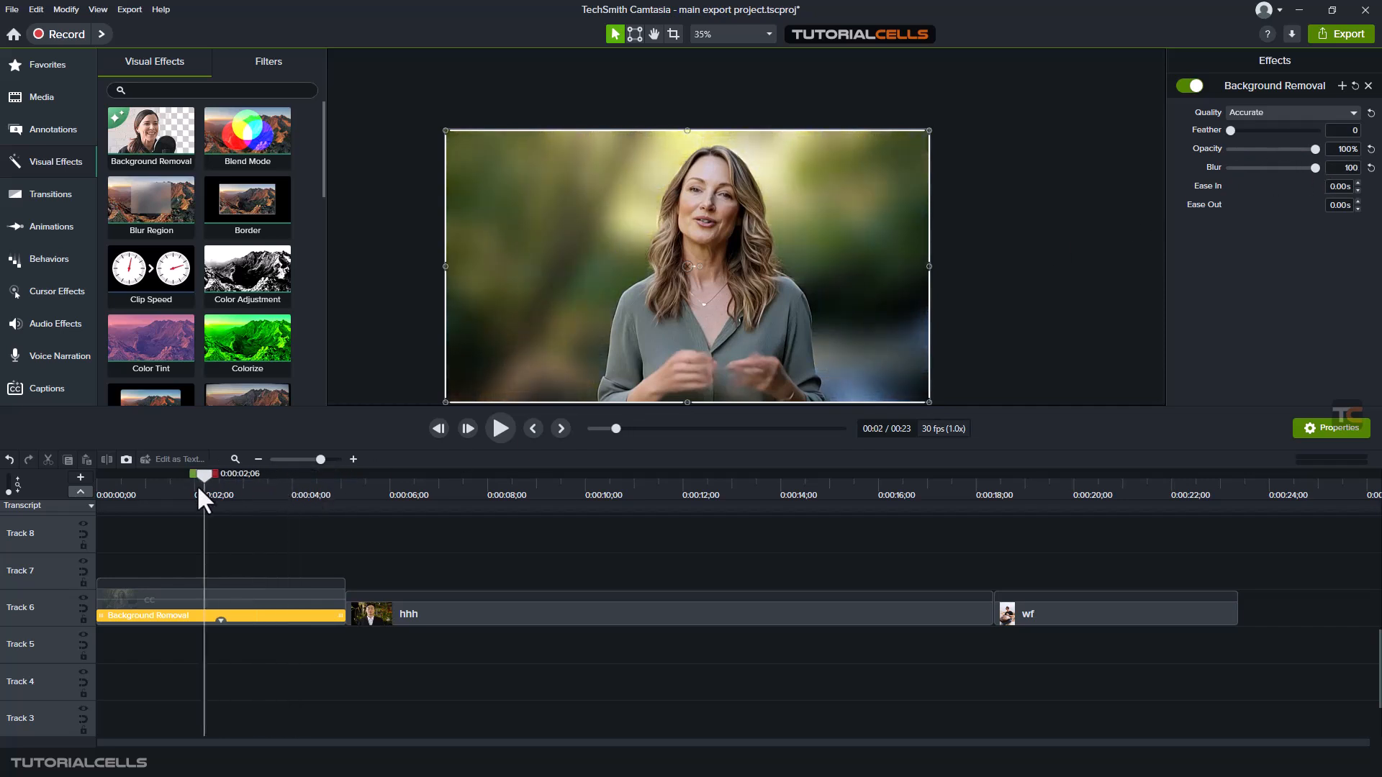
{"action": "left_click", "coordinate": [492, 428]}
{"action": "left_click", "coordinate": [495, 429]}
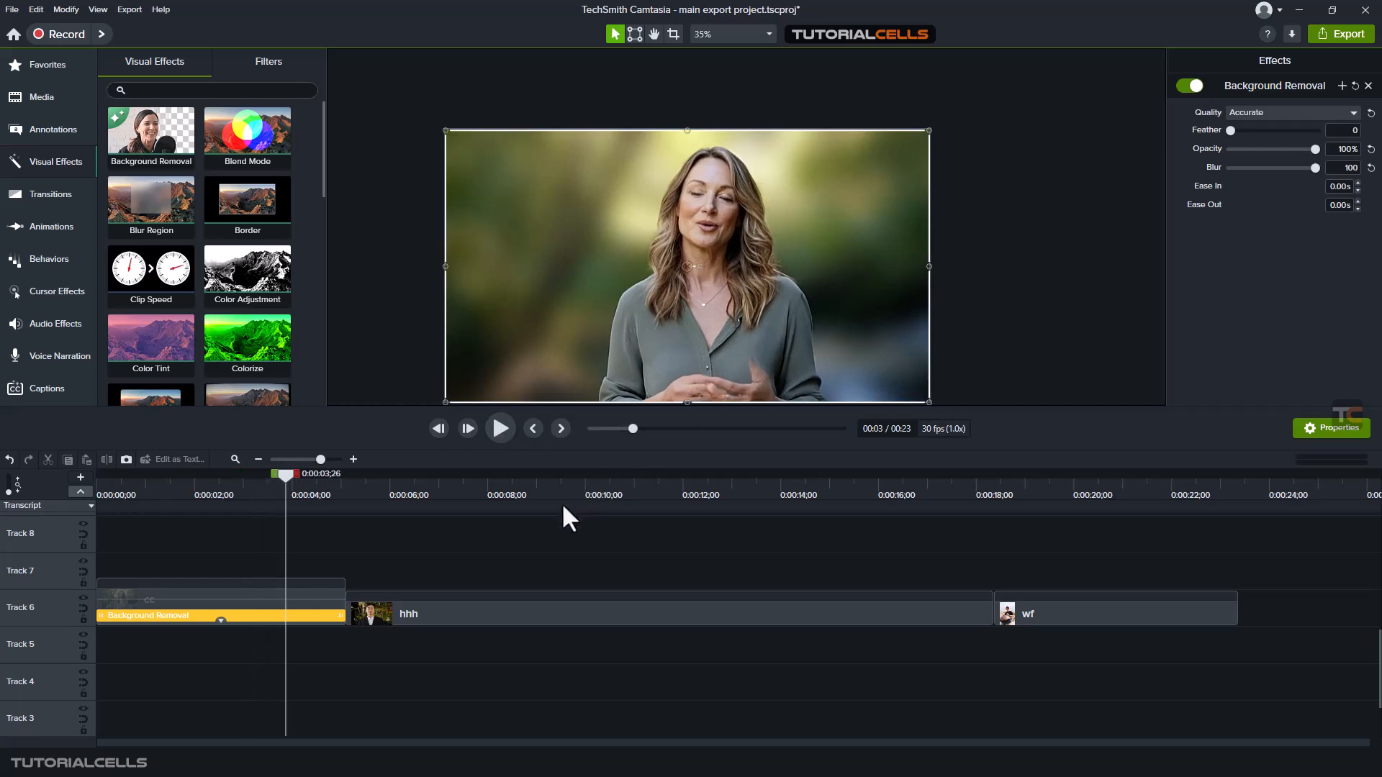
Apply the Background Removal visual effect to the hhh clip on Track 6
{"action": "left_click", "coordinate": [500, 490]}
{"action": "left_click", "coordinate": [547, 613]}
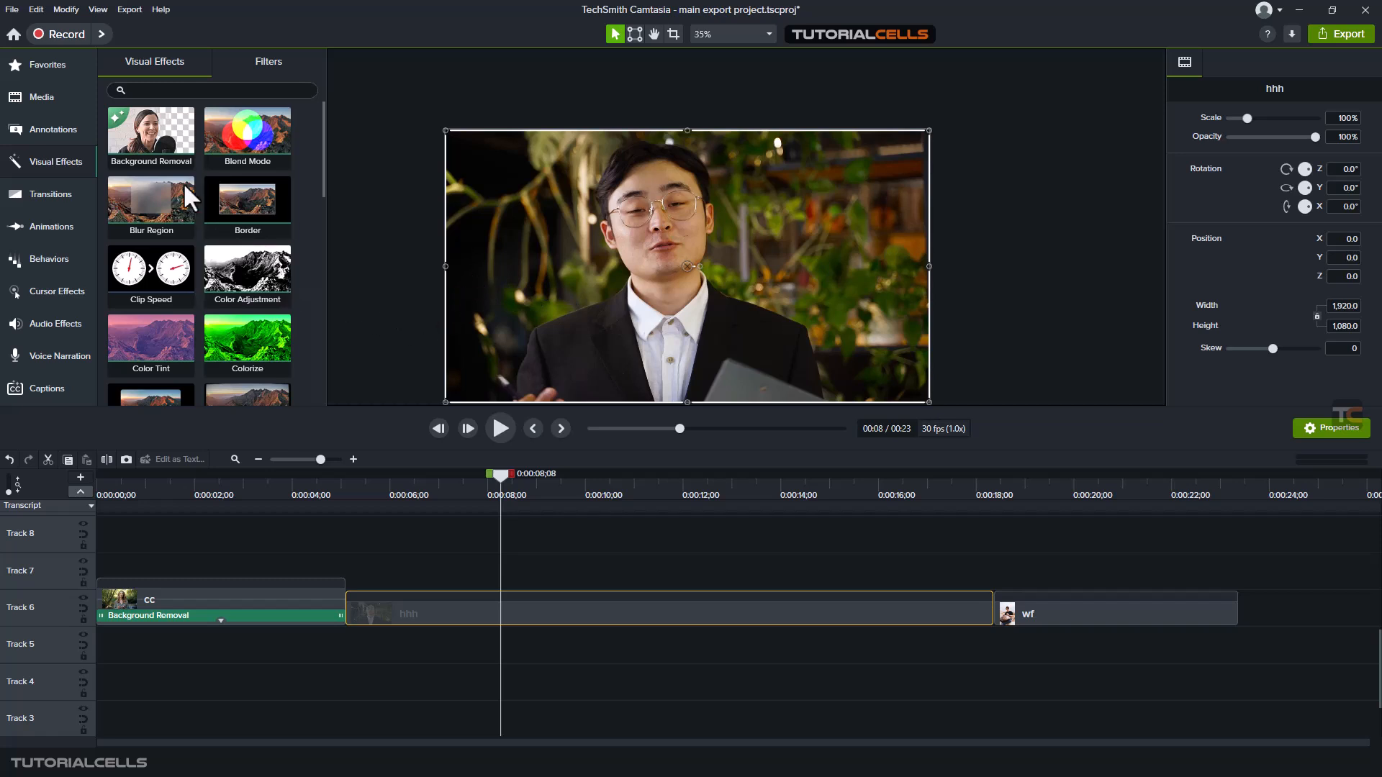
{"action": "left_click_drag", "start_coordinate": [151, 141], "coordinate": [542, 602]}
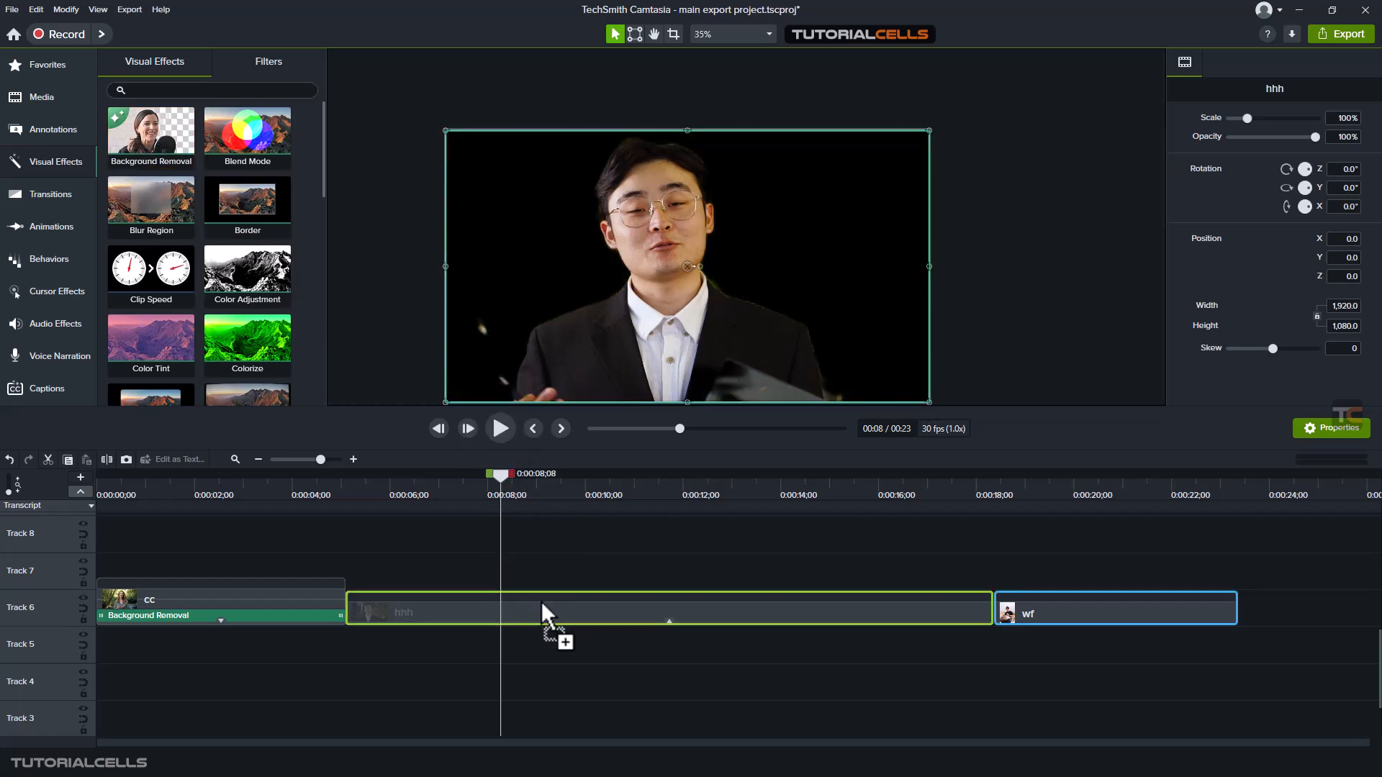
{"action": "left_click", "coordinate": [508, 483]}
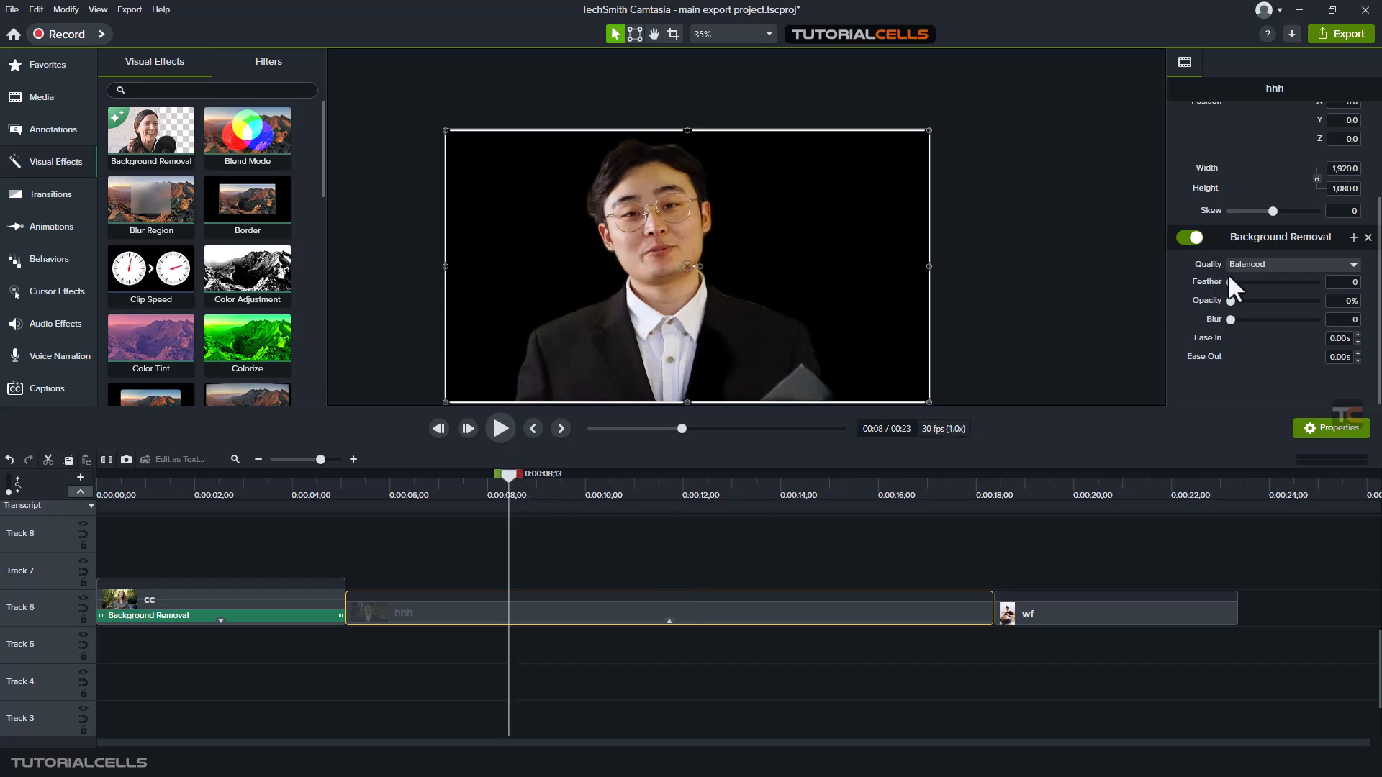
Set the hhh clip's Background Removal quality to Accurate and check the man's cutout at about 11 seconds
{"action": "left_click", "coordinate": [1253, 264]}
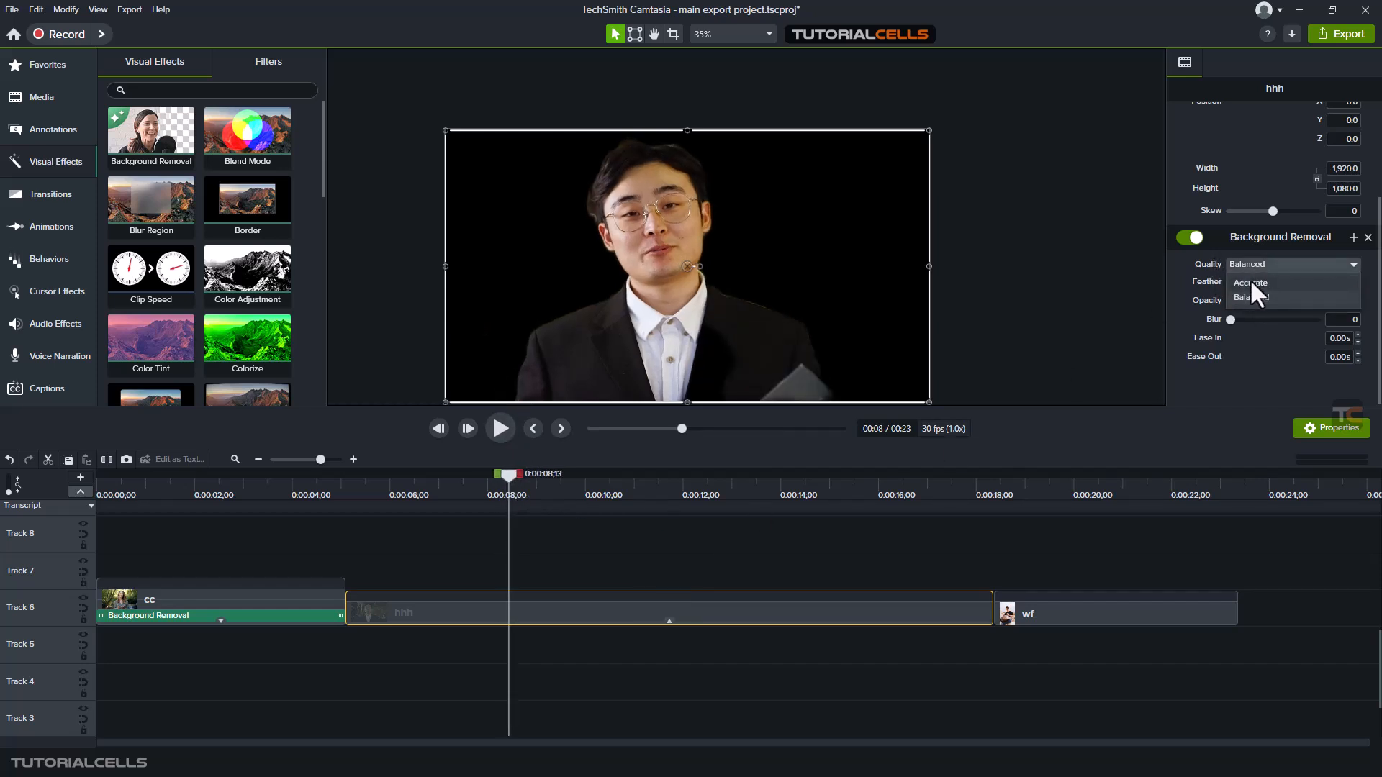
{"action": "left_click", "coordinate": [1249, 282]}
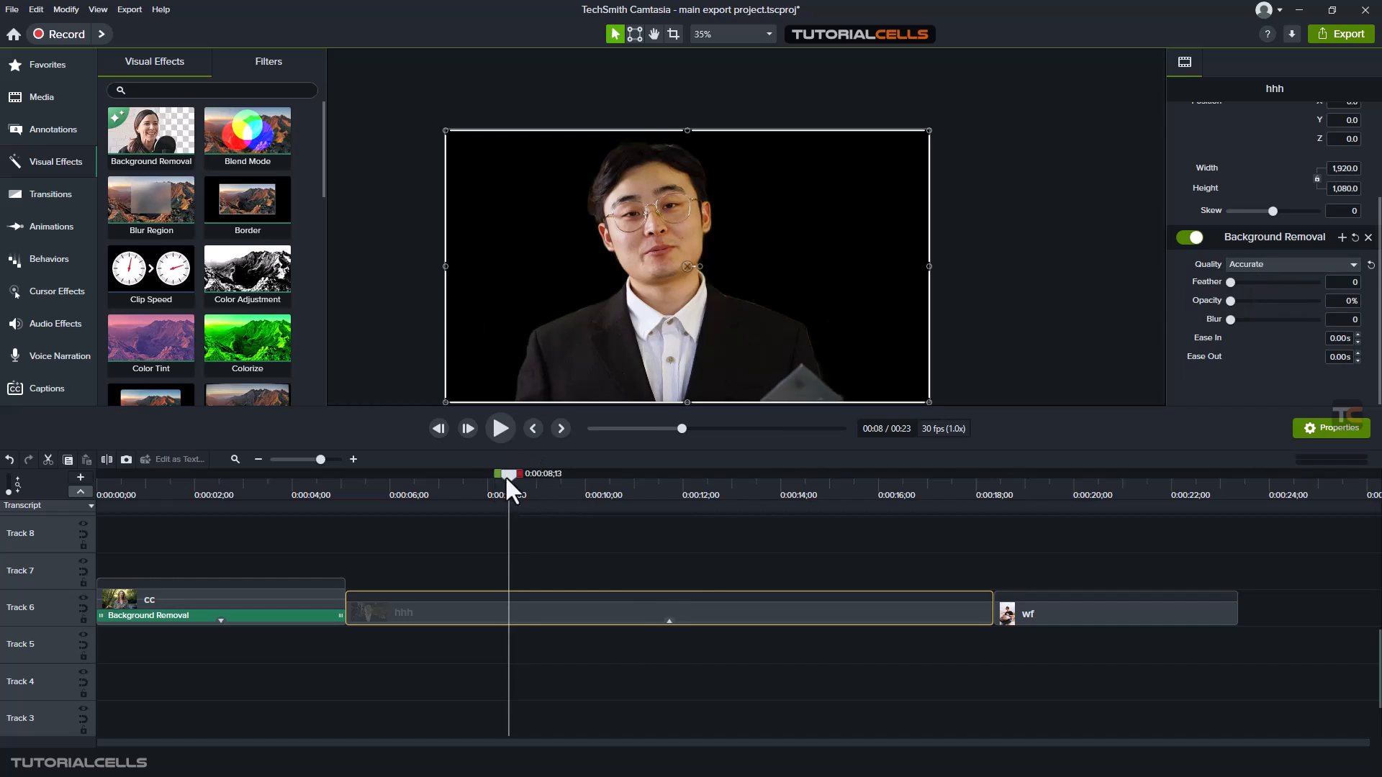
{"action": "left_click_drag", "start_coordinate": [508, 481], "coordinate": [646, 492]}
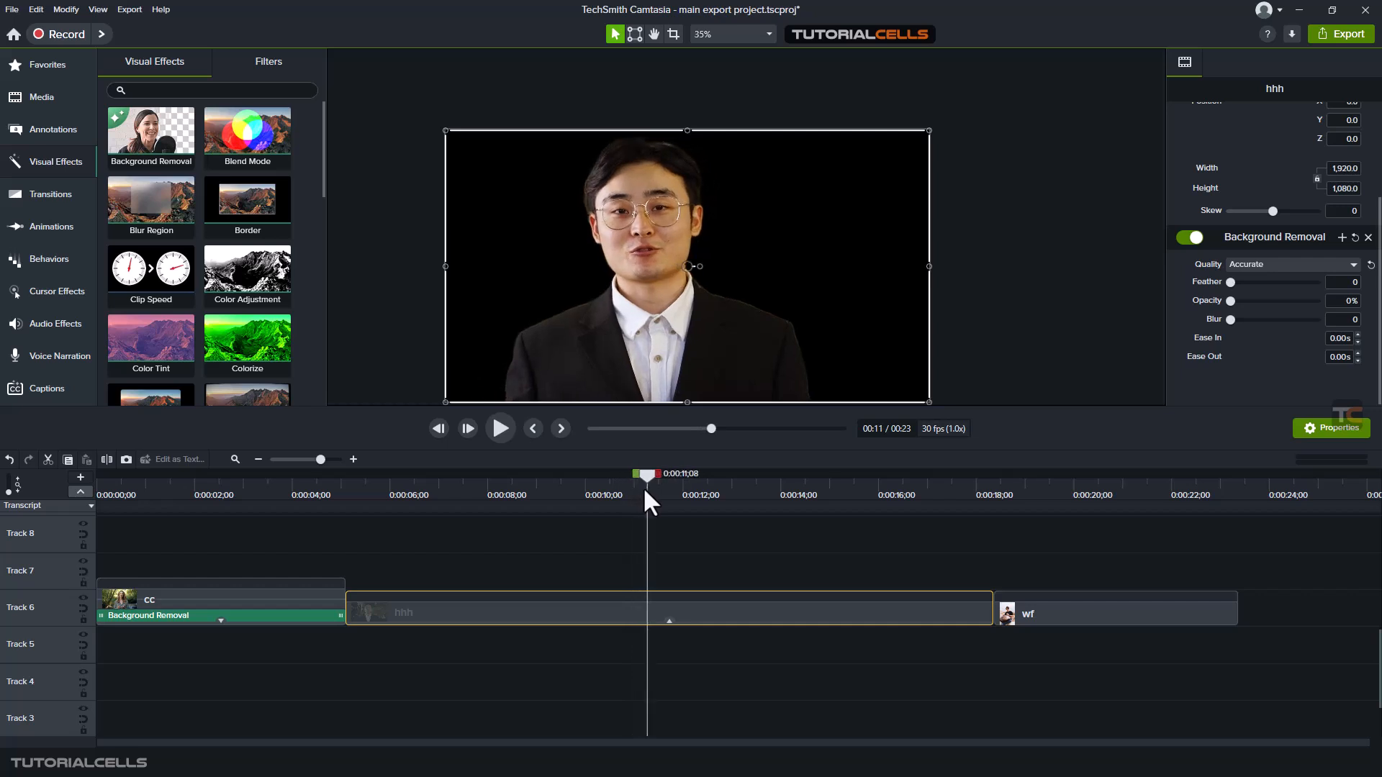
{"action": "scroll", "coordinate": [586, 204], "scroll_direction": "up", "scroll_amount": 5}
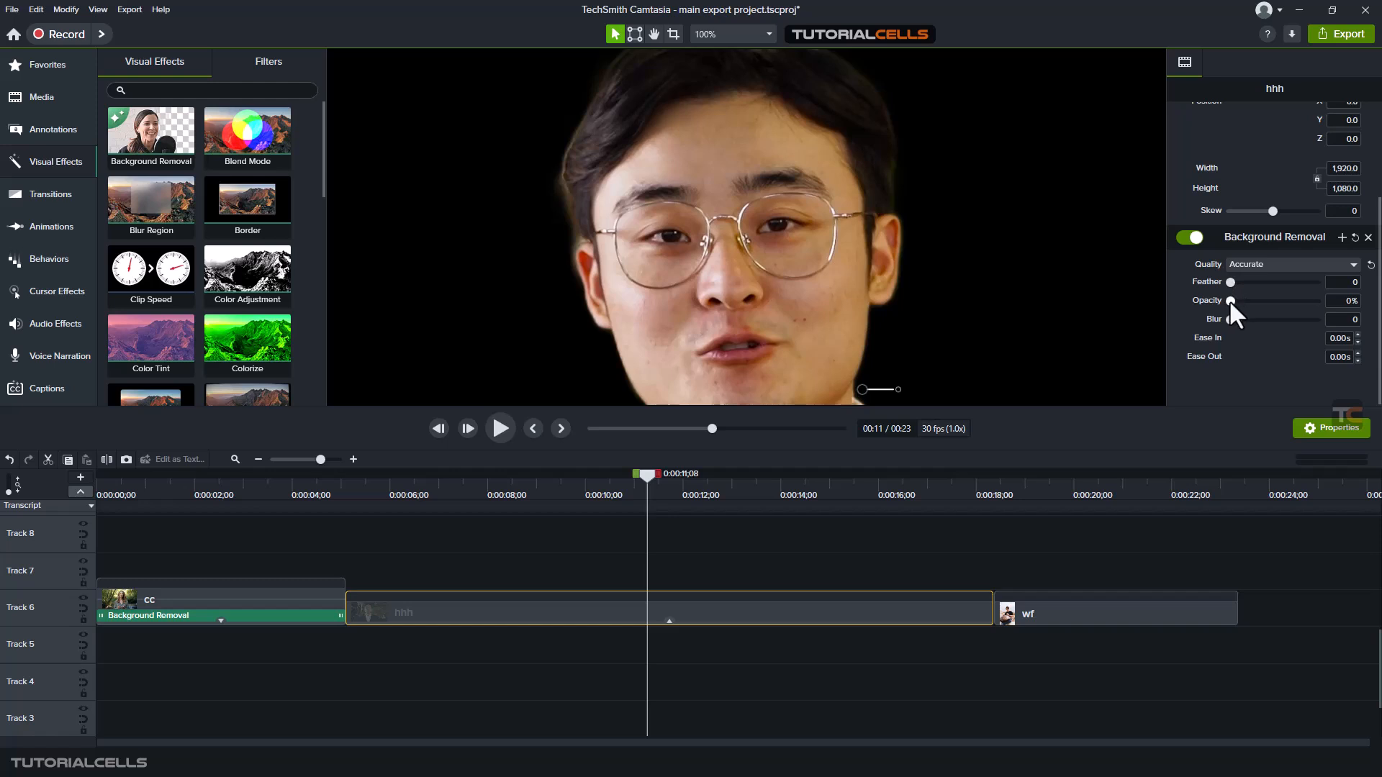
Set the hhh clip's Background Removal opacity to 100% and blur to 100, and play it back with the whole frame in view
{"action": "left_click_drag", "start_coordinate": [1230, 300], "coordinate": [1350, 302]}
{"action": "left_click_drag", "start_coordinate": [1231, 319], "coordinate": [1353, 320]}
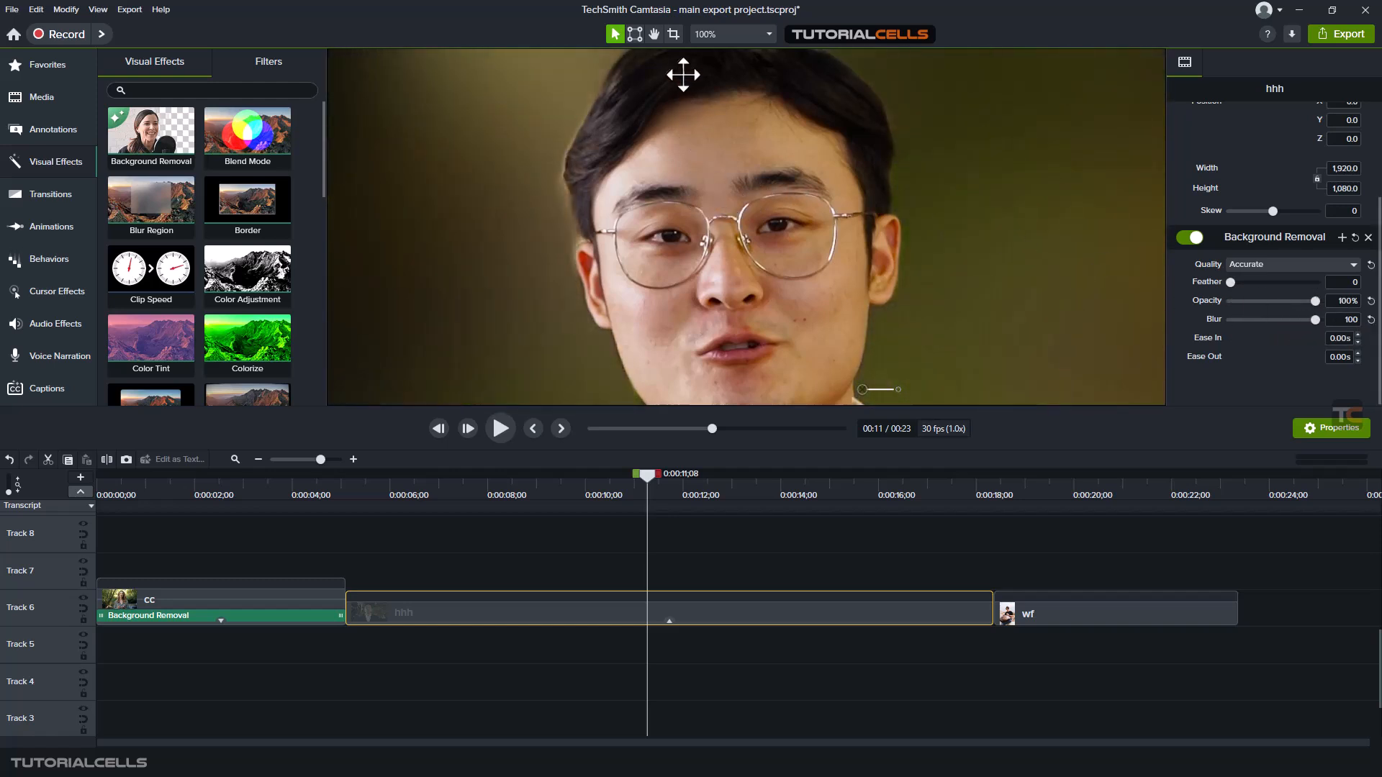
{"action": "left_click", "coordinate": [722, 37]}
{"action": "left_click", "coordinate": [733, 141]}
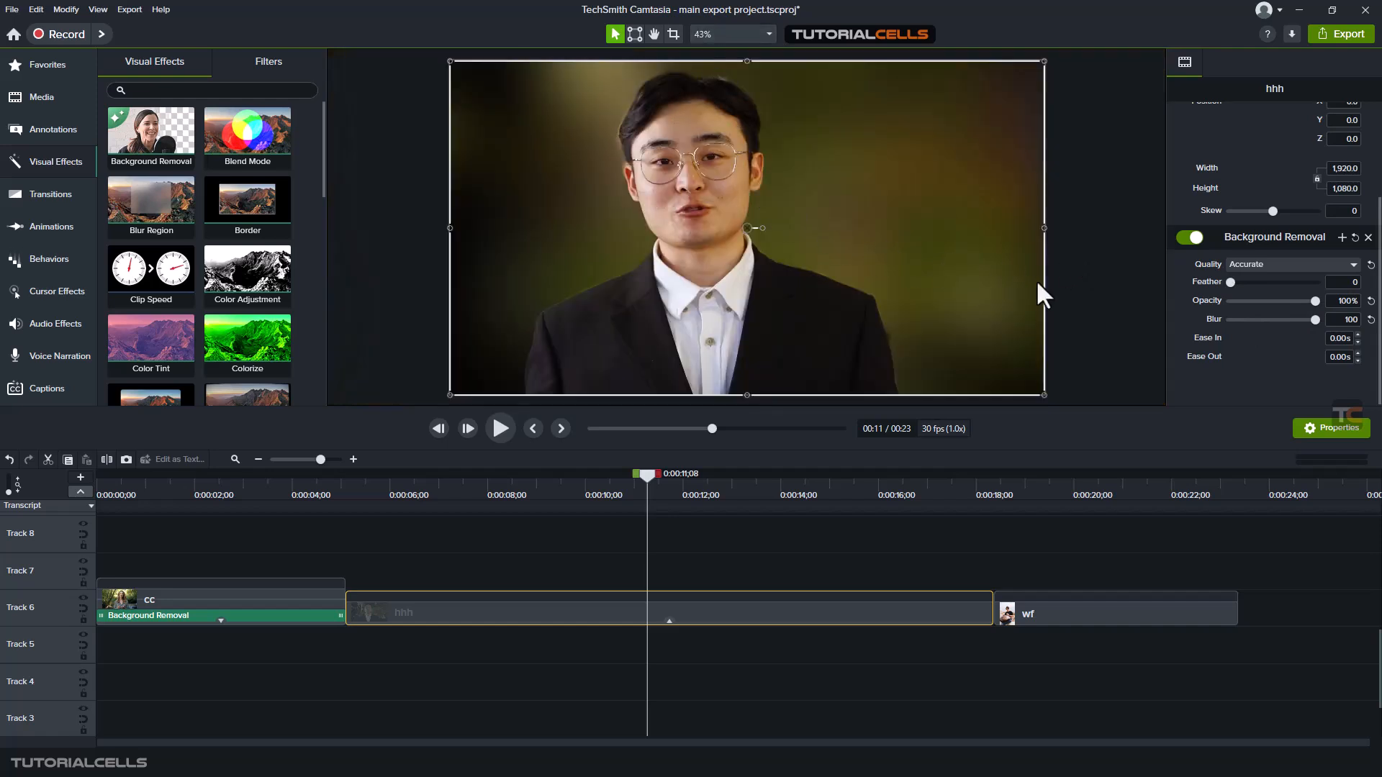
{"action": "left_click", "coordinate": [493, 422]}
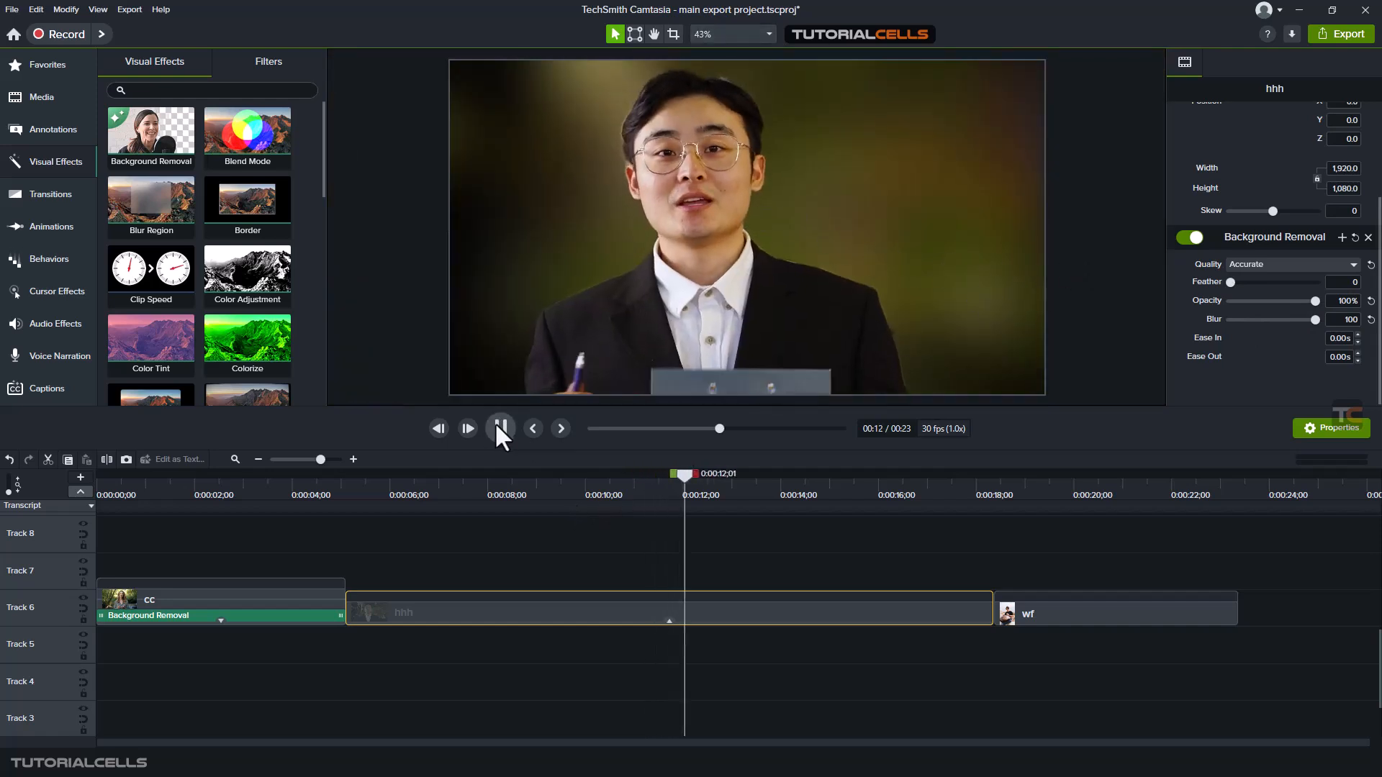
Stop playback and apply the Background Removal visual effect to the wf clip on Track 6, with the playhead at about 20 seconds
{"action": "left_click", "coordinate": [498, 424]}
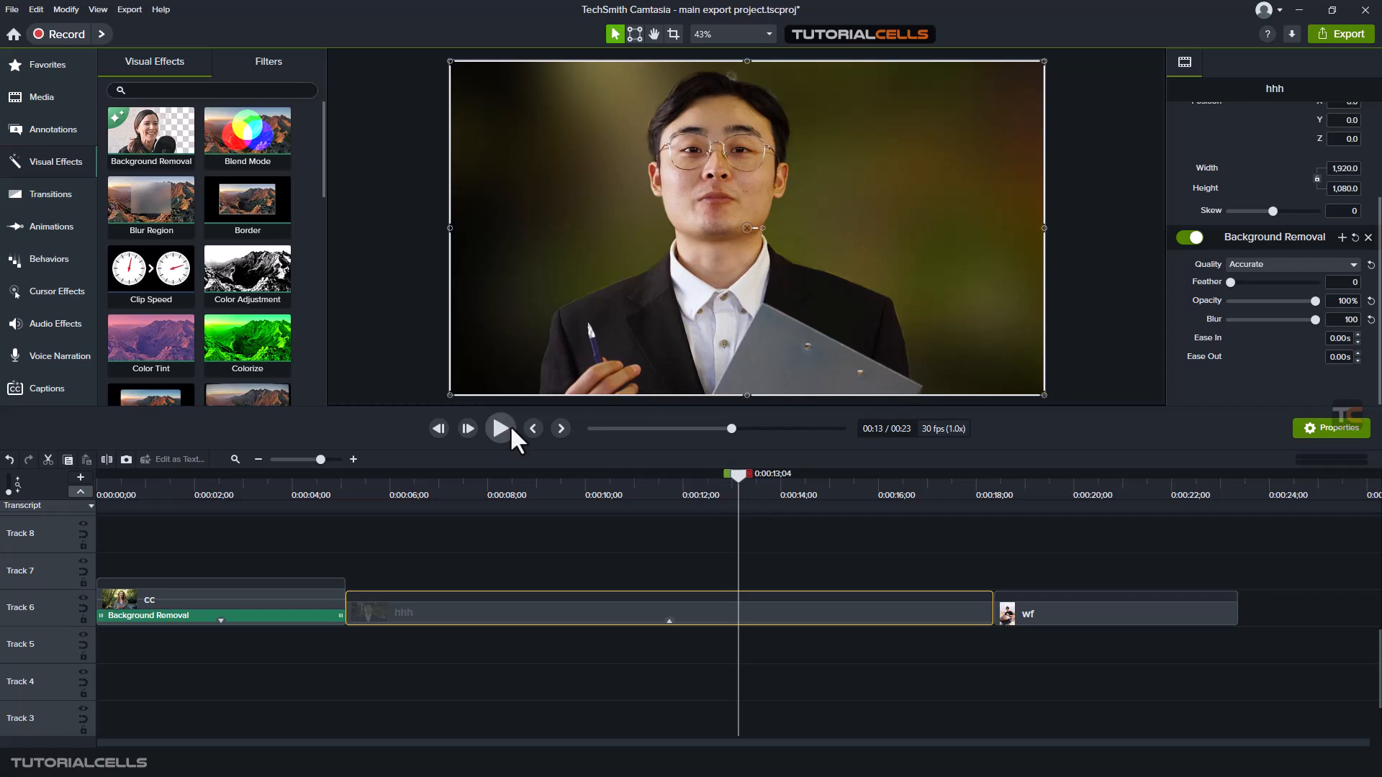
{"action": "left_click", "coordinate": [1073, 497]}
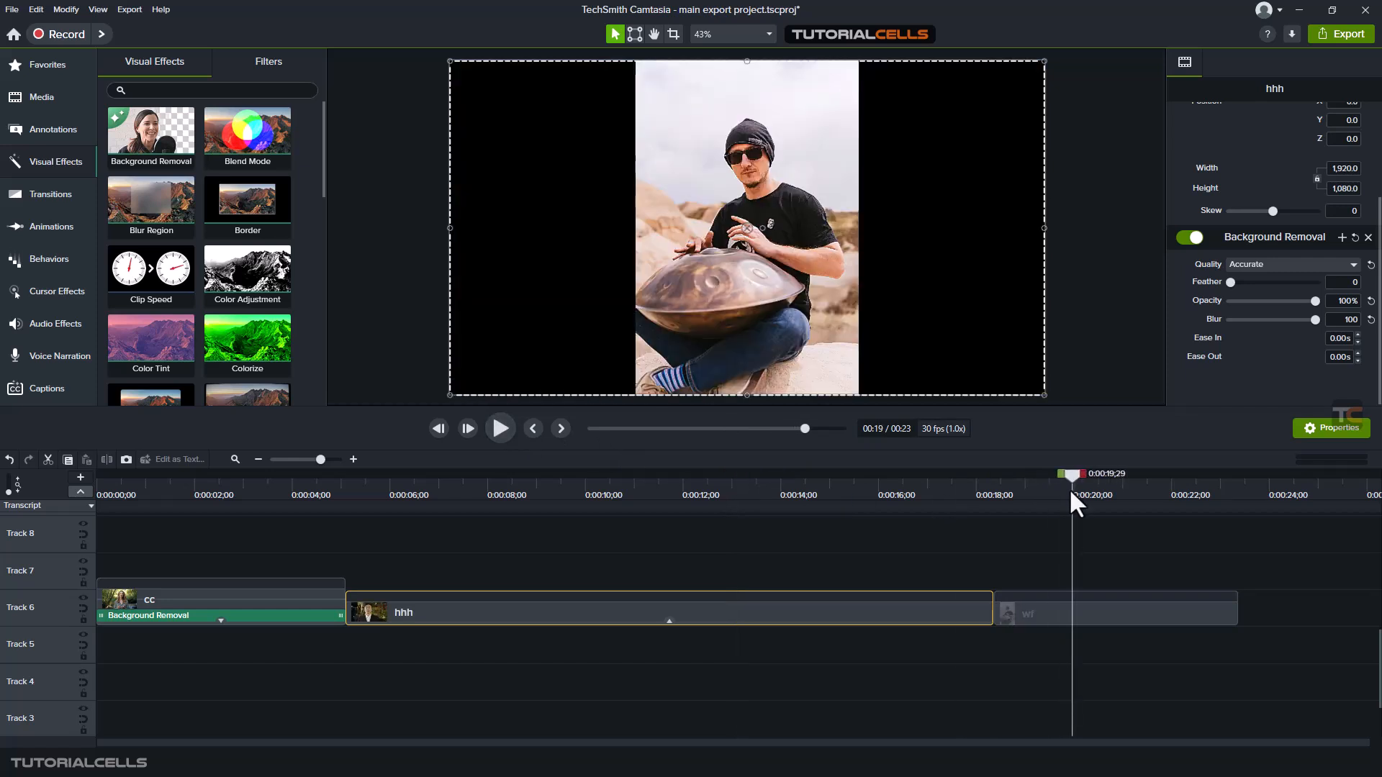
{"action": "left_click", "coordinate": [1053, 613]}
{"action": "left_click_drag", "start_coordinate": [1087, 476], "coordinate": [1085, 492]}
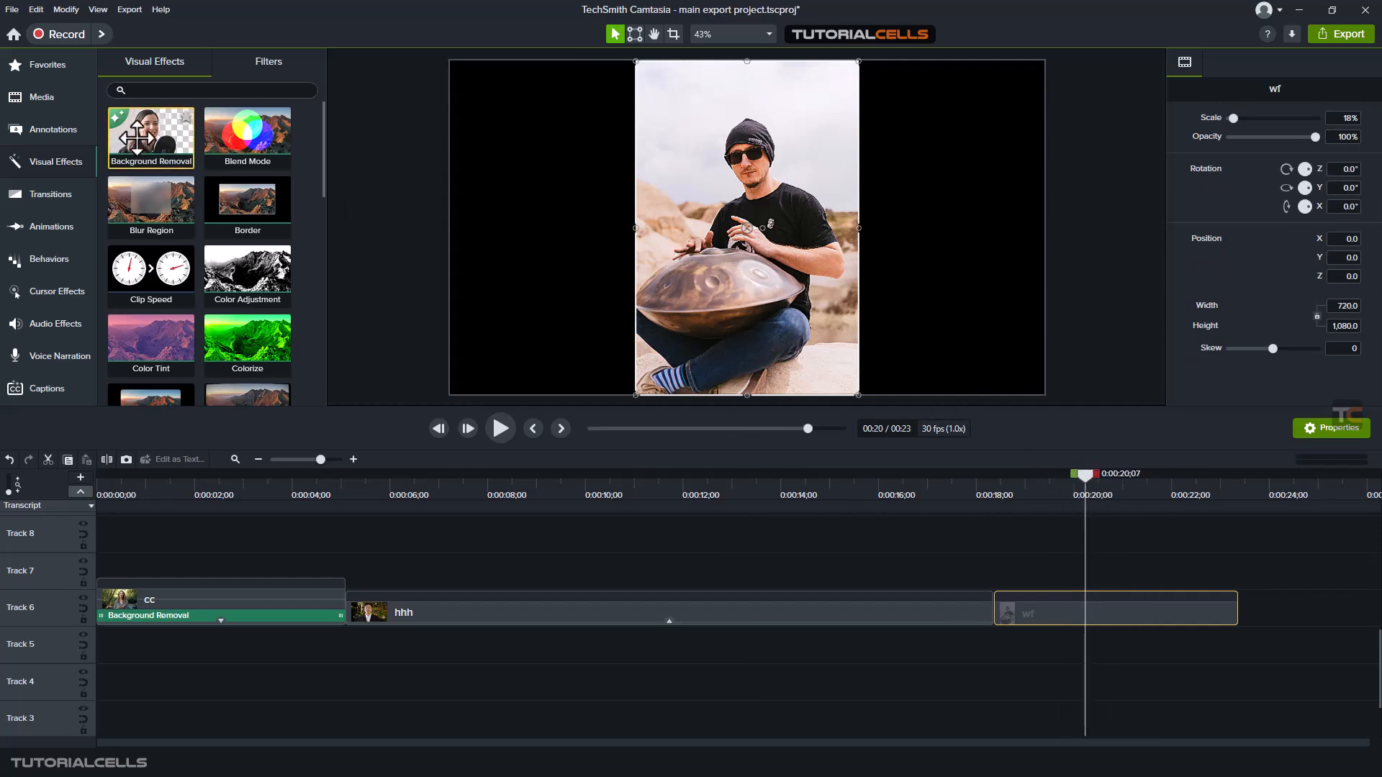
{"action": "left_click_drag", "start_coordinate": [150, 133], "coordinate": [1042, 599]}
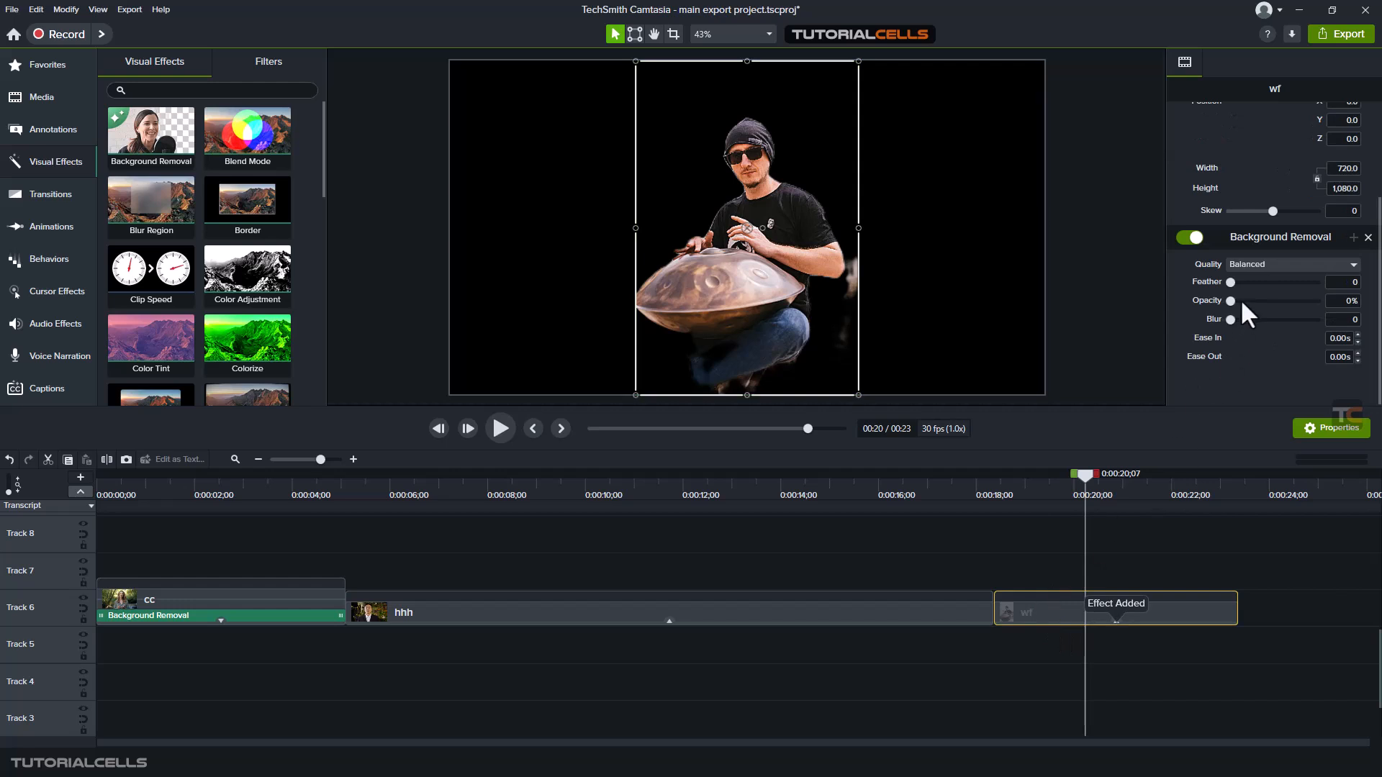
Set the wf clip's Background Removal quality to Accurate and move the man's cutout horizontally into the right half of the canvas
{"action": "left_click", "coordinate": [1267, 265]}
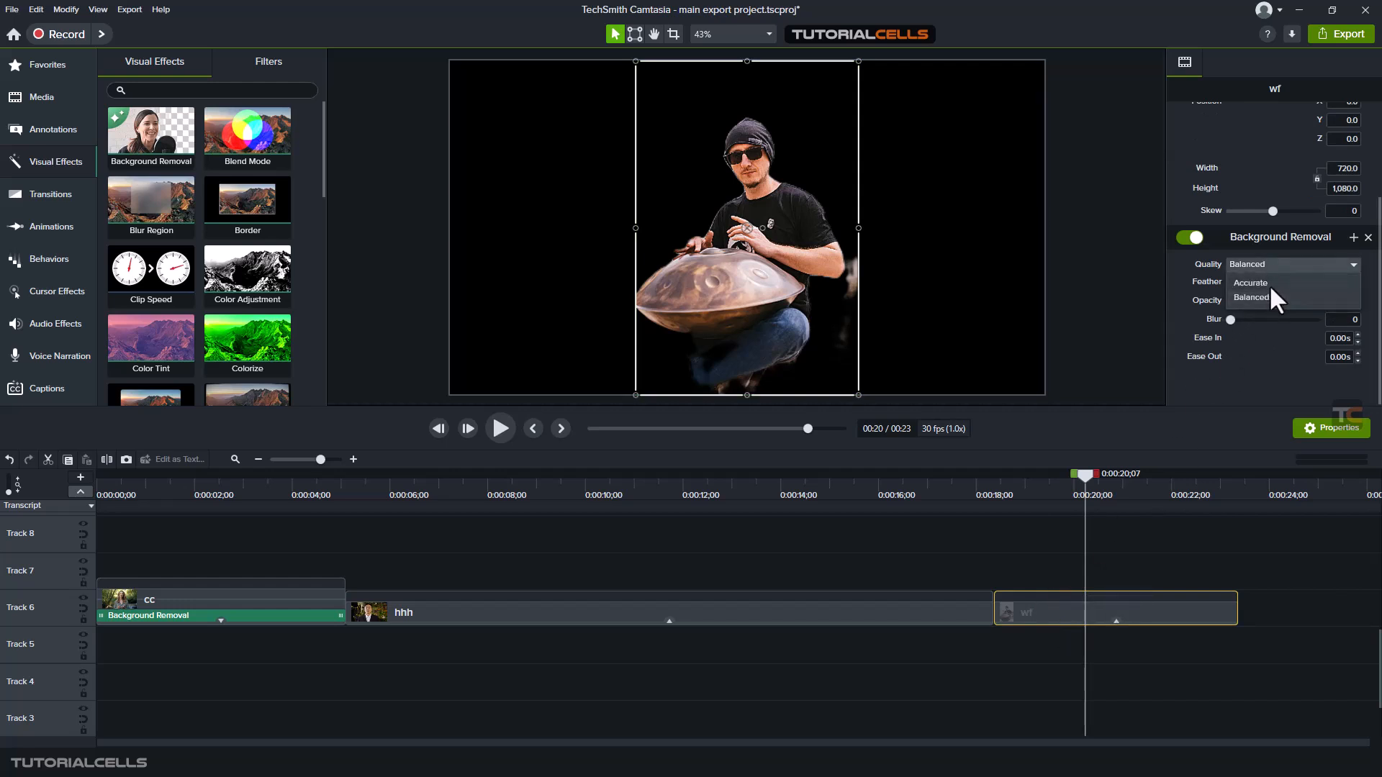
{"action": "left_click", "coordinate": [1253, 283]}
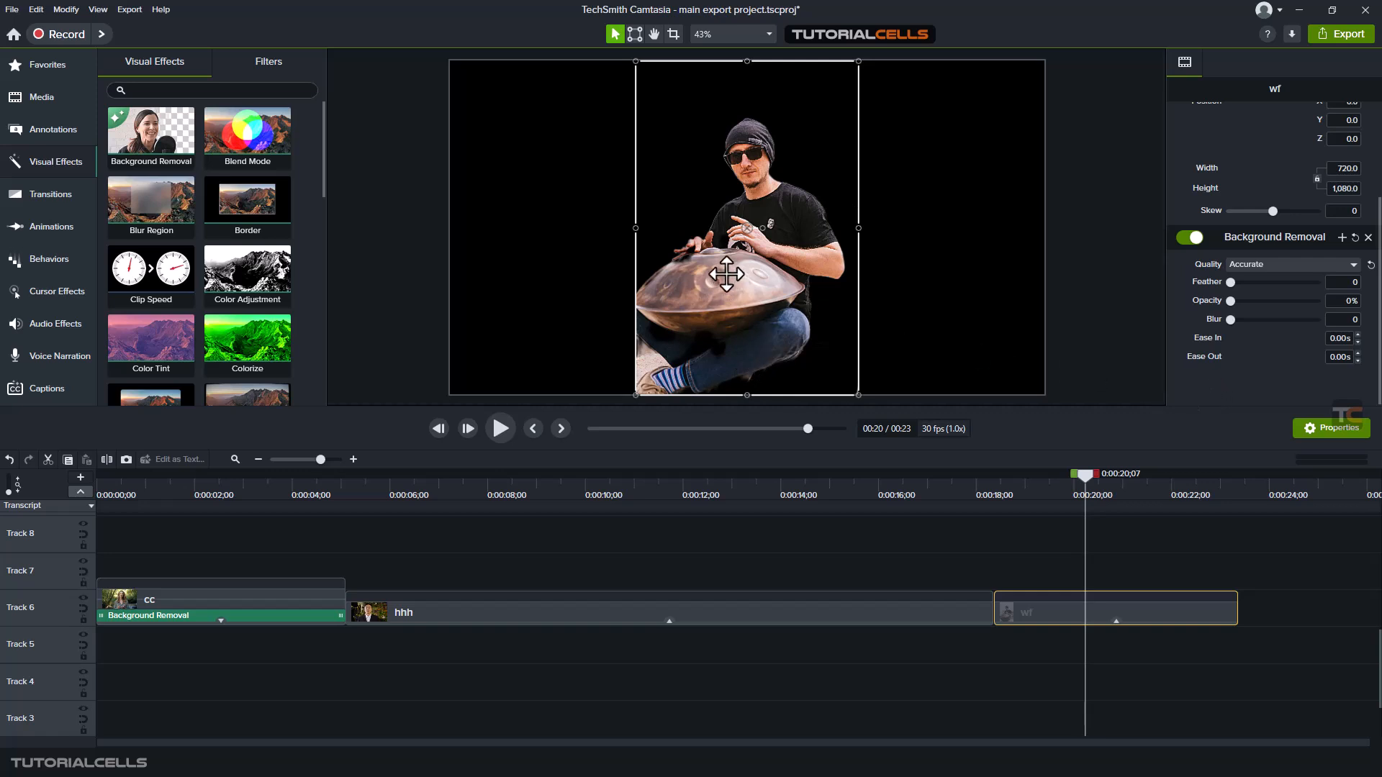
{"action": "left_click_drag", "start_coordinate": [721, 247], "coordinate": [738, 261]}
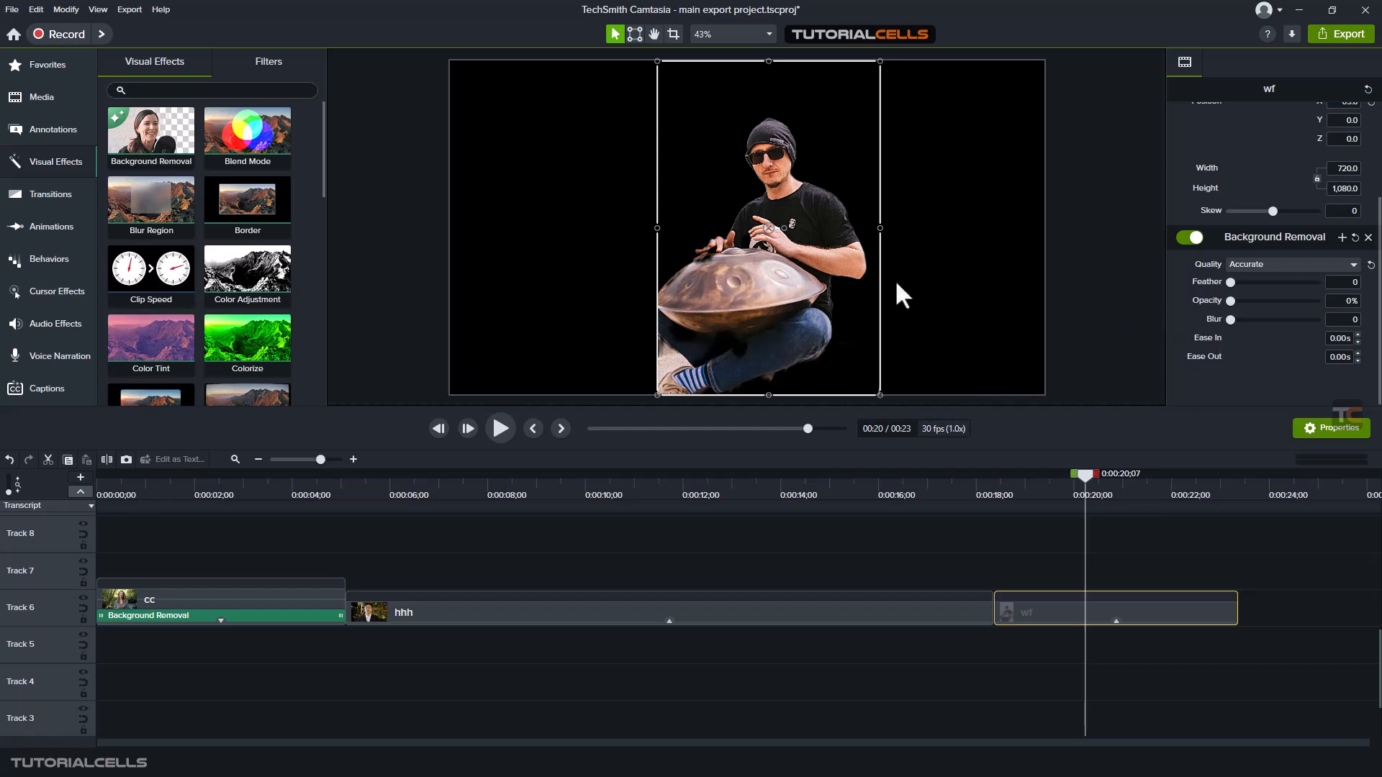
{"action": "left_click_drag", "start_coordinate": [773, 267], "coordinate": [863, 266]}
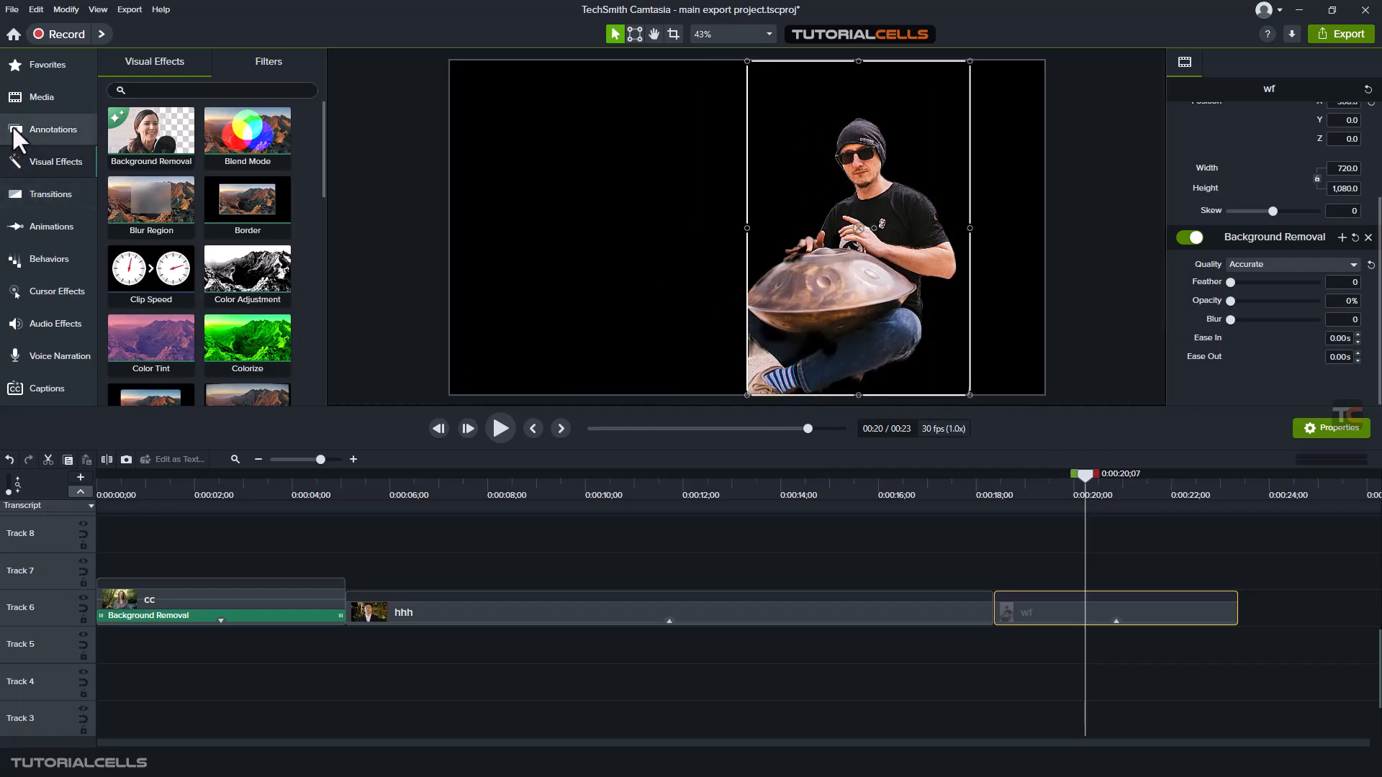
Import the Firefighter.jpg image from the projects file folder into the Media Bin
{"action": "left_click", "coordinate": [38, 98]}
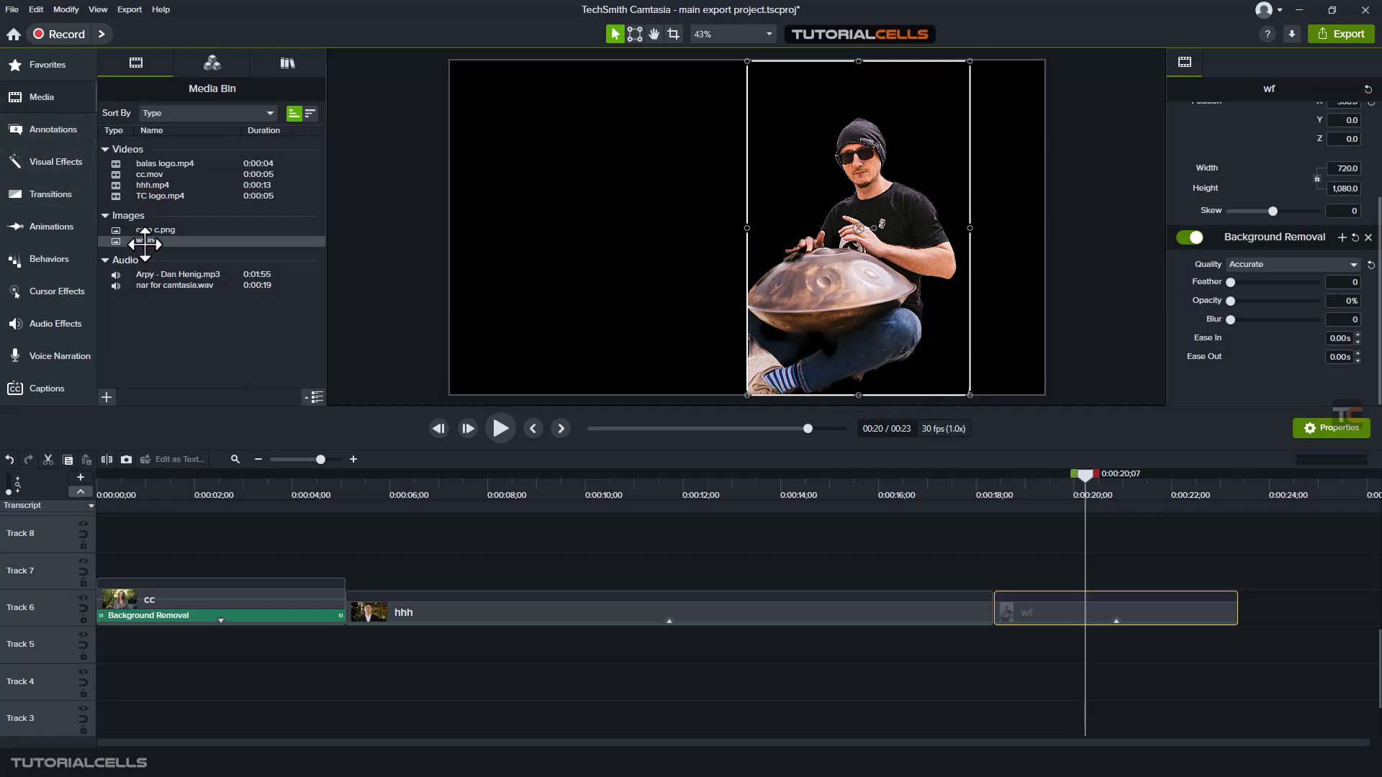
{"action": "mouse_move", "coordinate": [145, 243]}
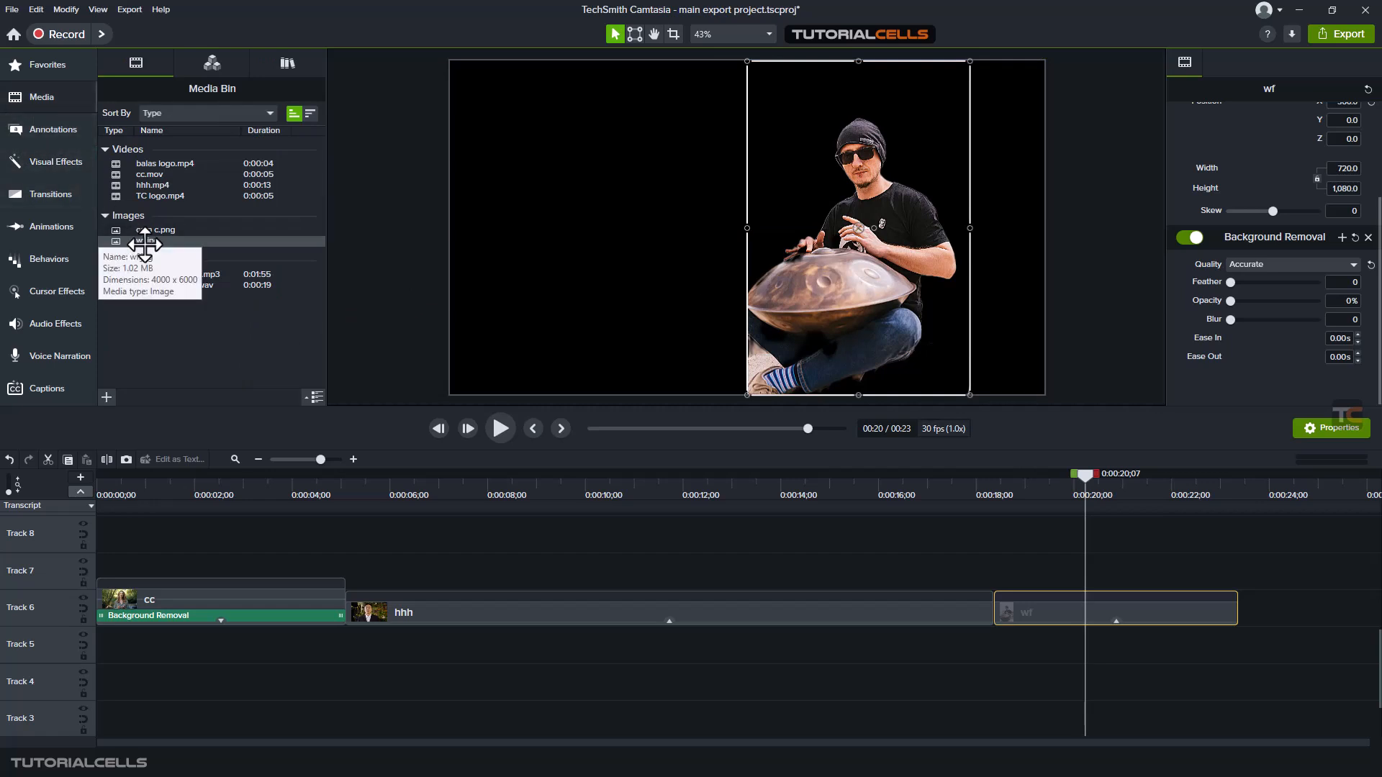
{"action": "left_click", "coordinate": [106, 397]}
{"action": "left_click", "coordinate": [133, 366]}
{"action": "scroll", "coordinate": [622, 295], "scroll_direction": "down", "scroll_amount": 5}
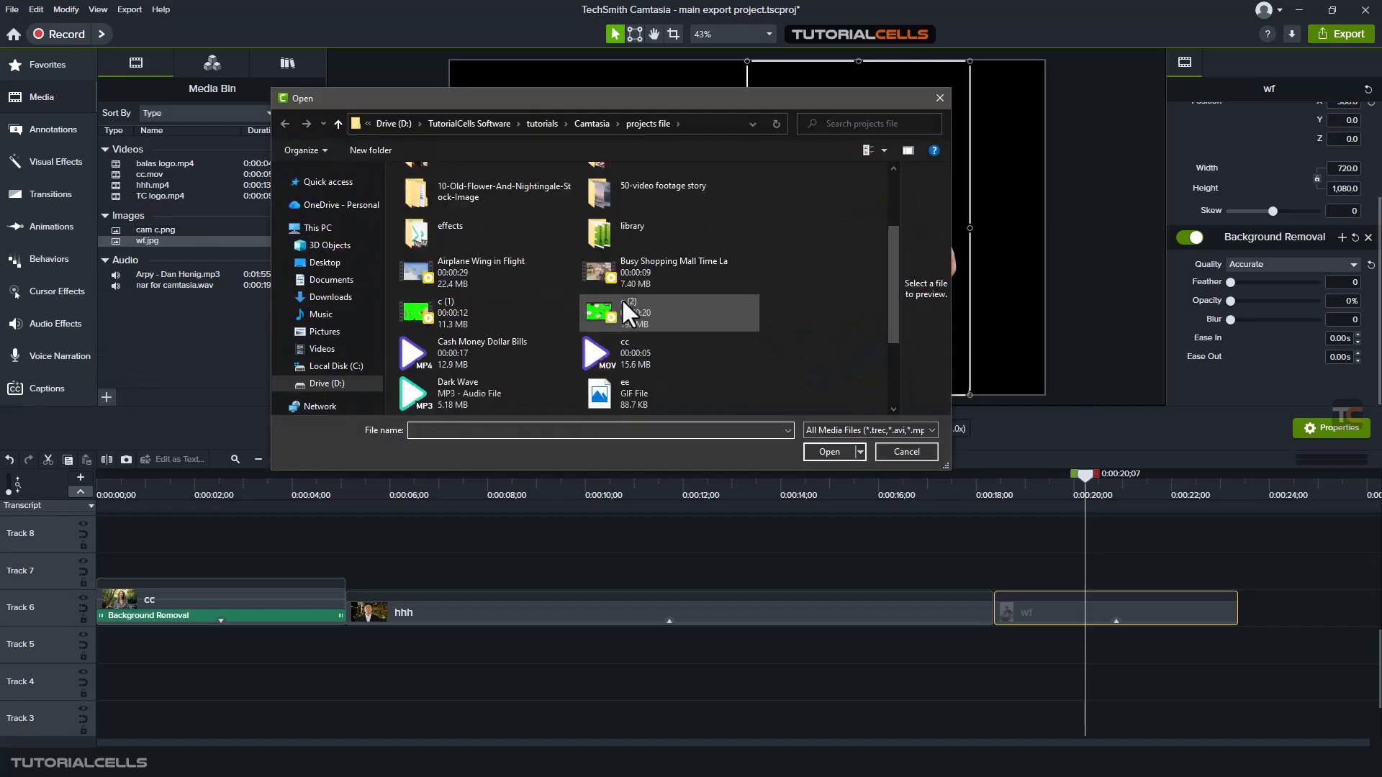
{"action": "double_click", "coordinate": [448, 320]}
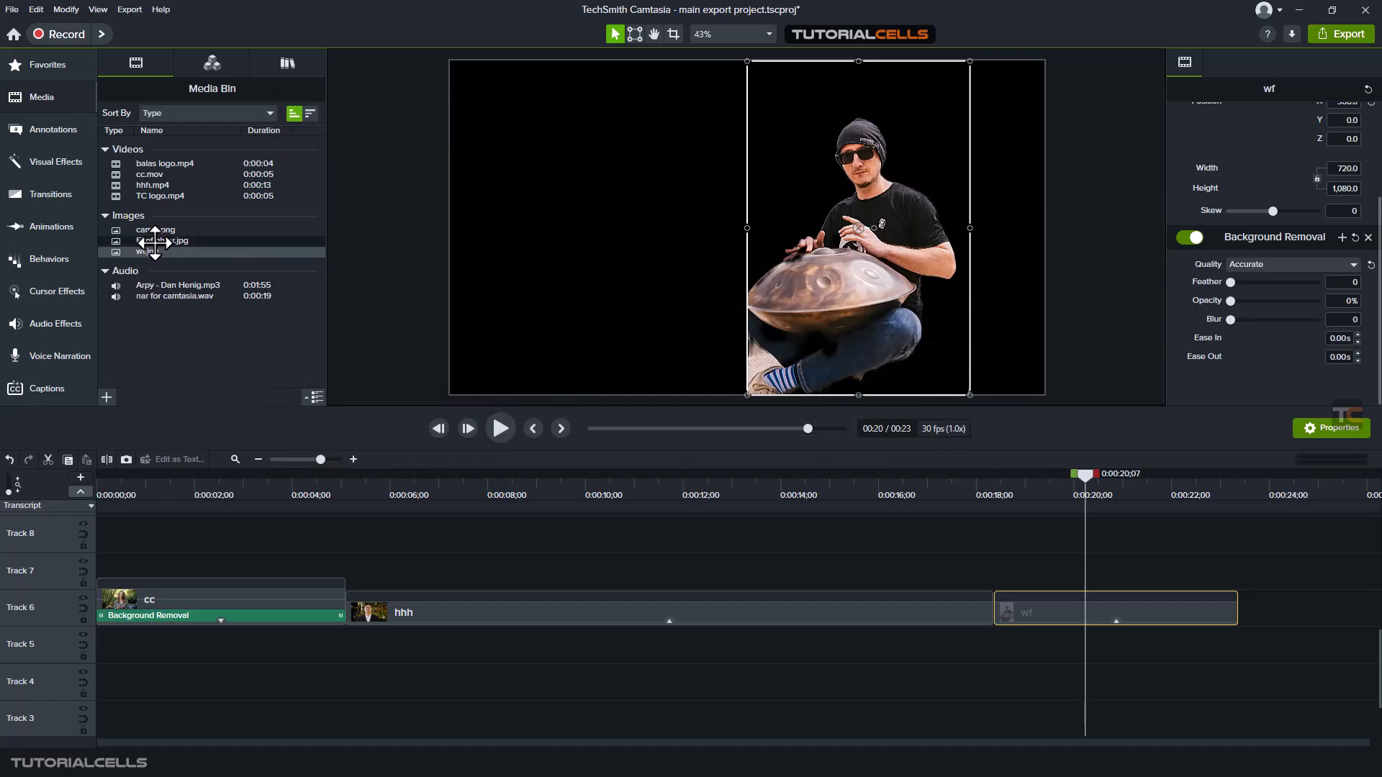
Place Firefighter.jpg on Track 5 directly beneath the wf clip and shift the man's cutout slightly further right on the canvas
{"action": "left_click_drag", "start_coordinate": [155, 244], "coordinate": [1011, 640]}
{"action": "left_click_drag", "start_coordinate": [788, 278], "coordinate": [839, 270]}
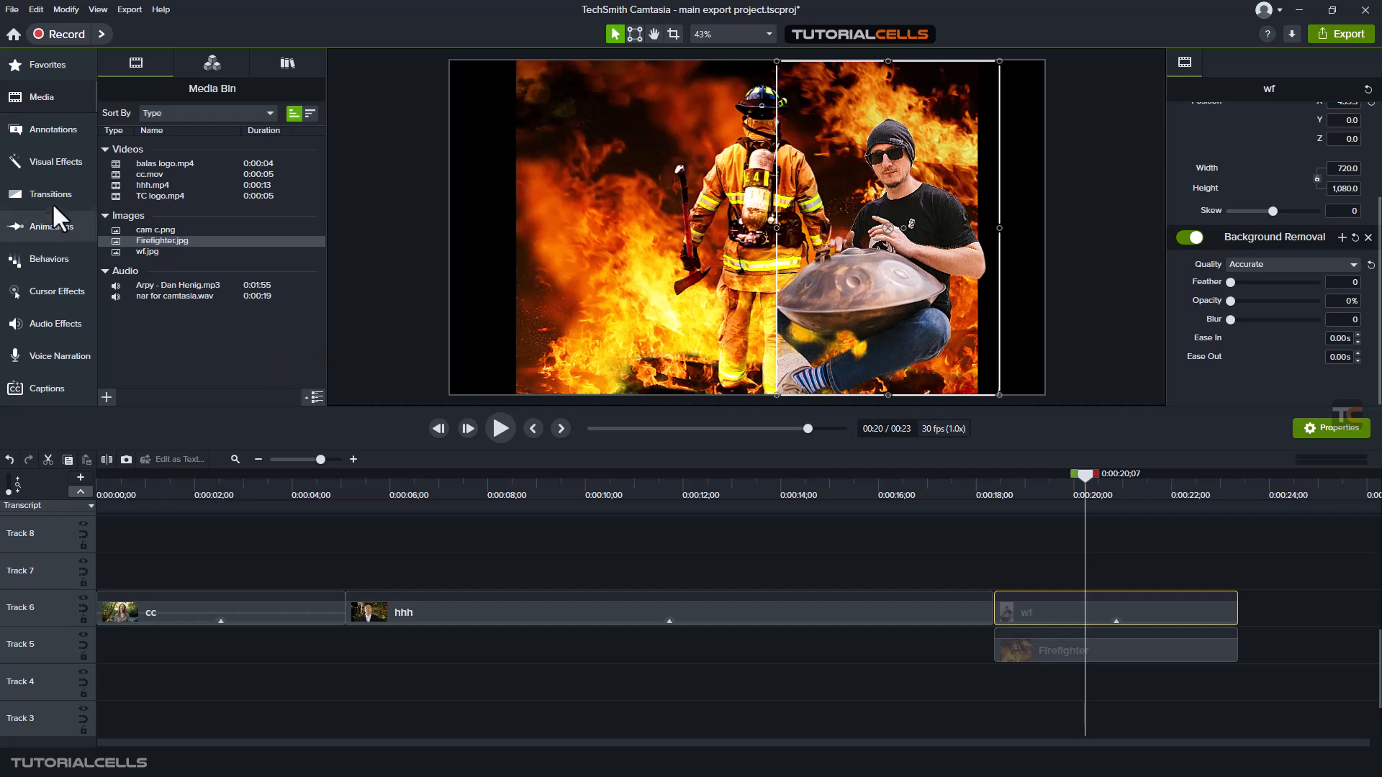
Look through the available effects in the Visual Effects library, from Background Removal to Vignette
{"action": "left_click", "coordinate": [51, 167]}
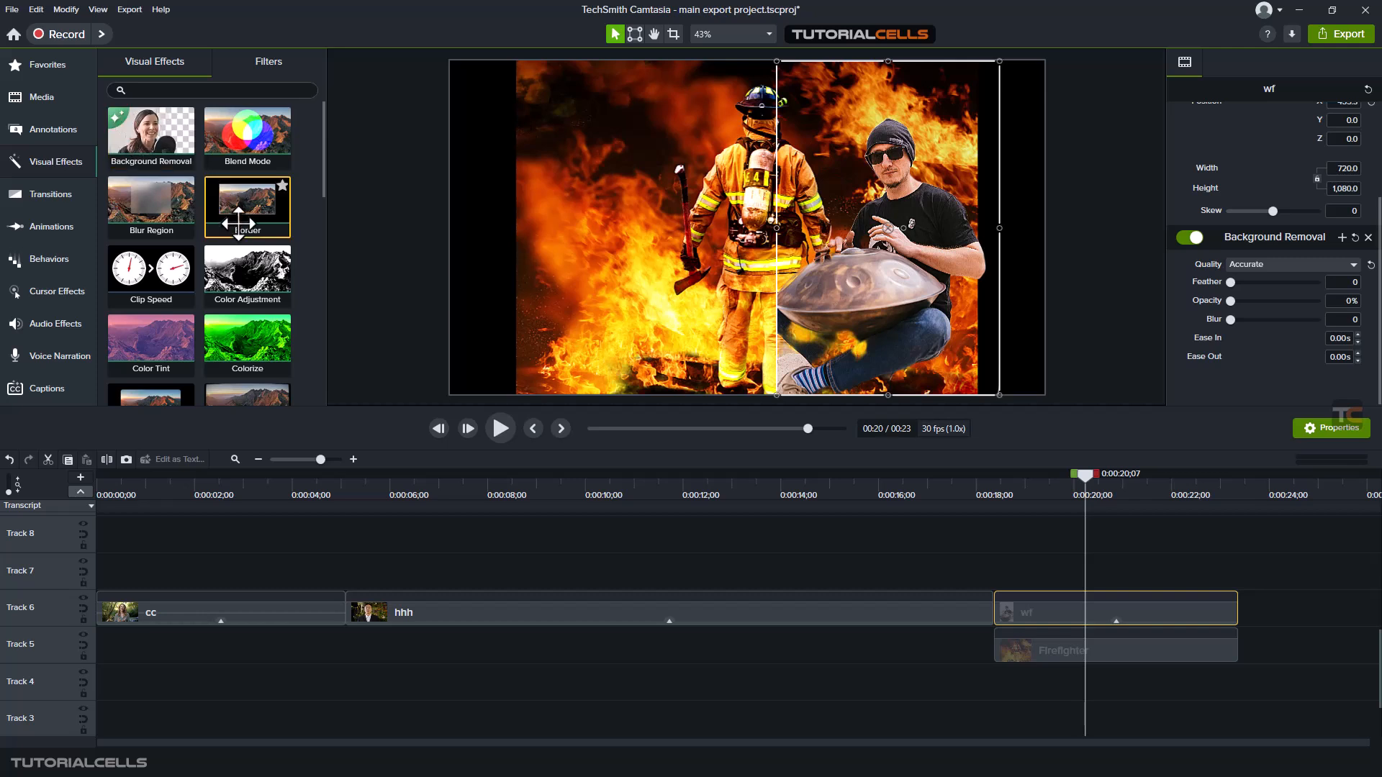
{"action": "scroll", "coordinate": [265, 213], "scroll_direction": "down", "scroll_amount": 2}
{"action": "scroll", "coordinate": [287, 231], "scroll_direction": "down", "scroll_amount": 4}
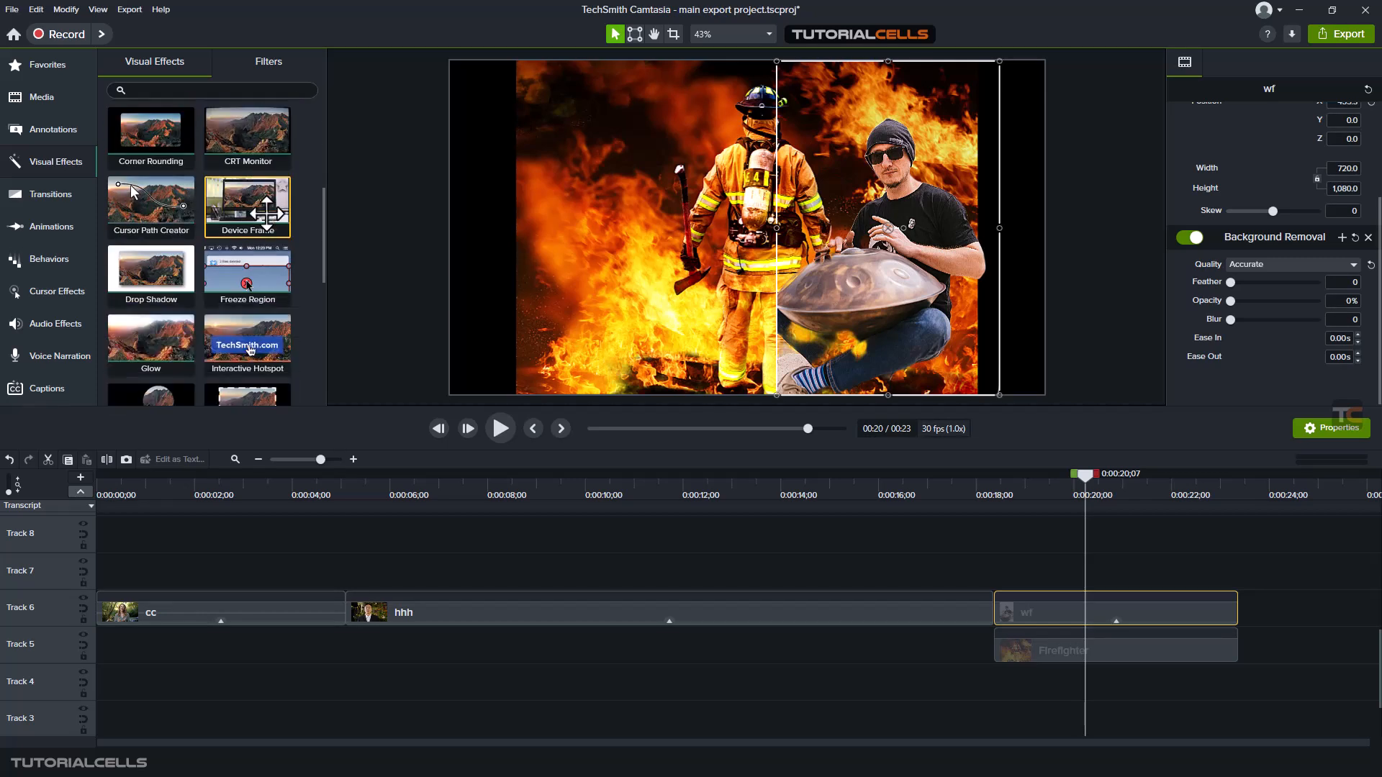
{"action": "scroll", "coordinate": [287, 232], "scroll_direction": "down", "scroll_amount": 3}
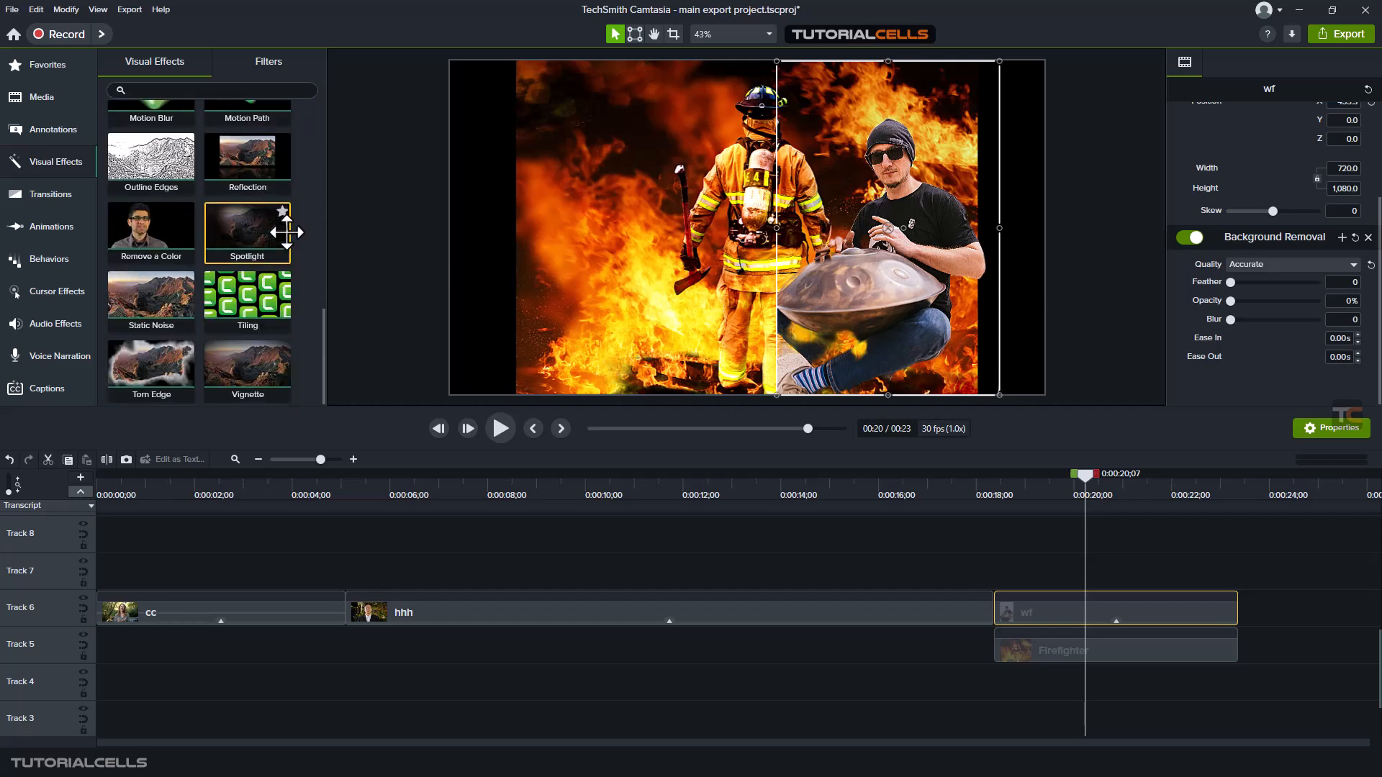
{"action": "scroll", "coordinate": [286, 231], "scroll_direction": "up", "scroll_amount": 4}
{"action": "scroll", "coordinate": [286, 231], "scroll_direction": "up", "scroll_amount": 5}
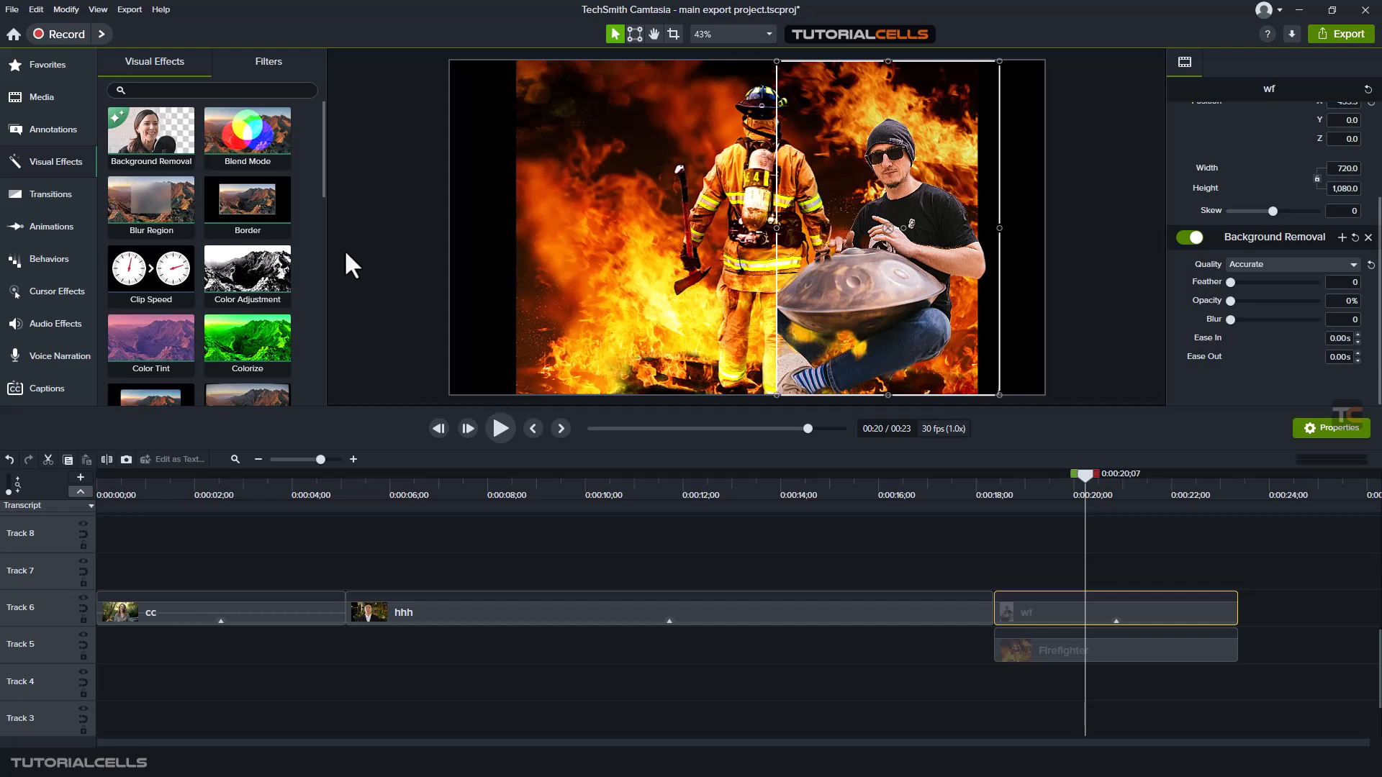
{"action": "scroll", "coordinate": [344, 249], "scroll_direction": "down", "scroll_amount": 1}
{"action": "scroll", "coordinate": [304, 266], "scroll_direction": "down", "scroll_amount": 1}
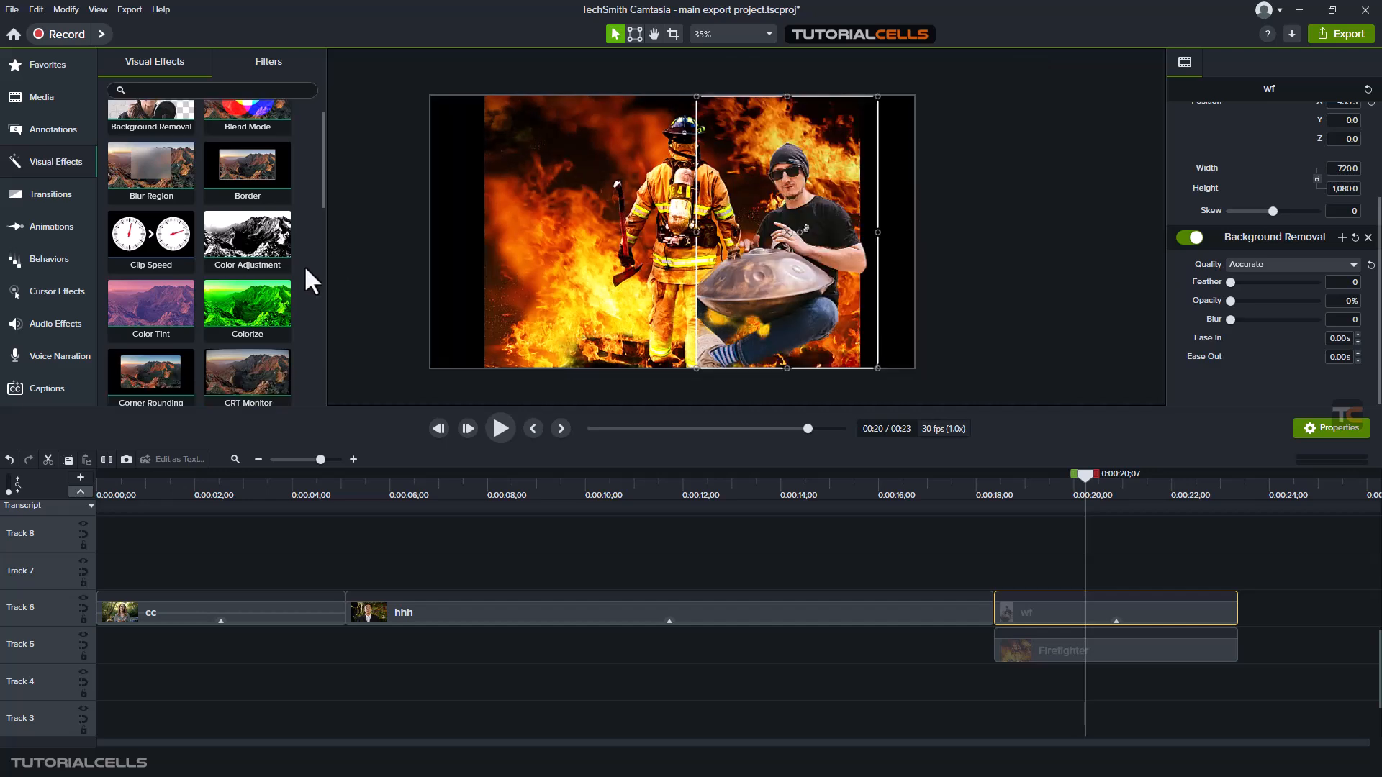